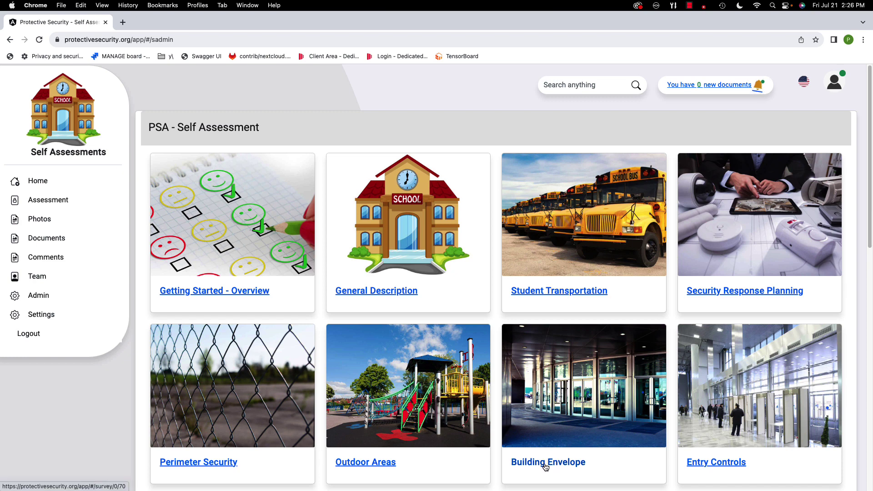
Step: Open the Building Envelope section of the school's assessment survey
left_click(49, 206)
left_click(213, 321)
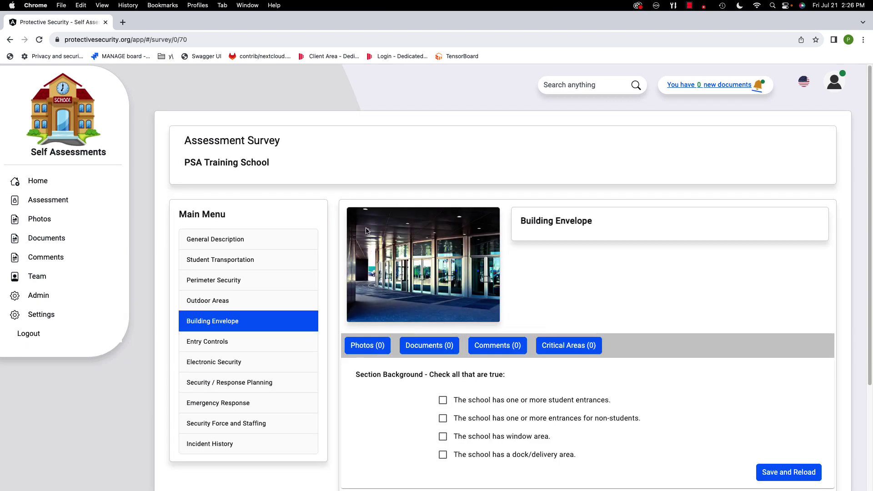
Step: Mark the student entrance, non-student entrance, window area and dock/delivery area background statements as true, and save and reload the section
scroll(383, 103, "down", 5)
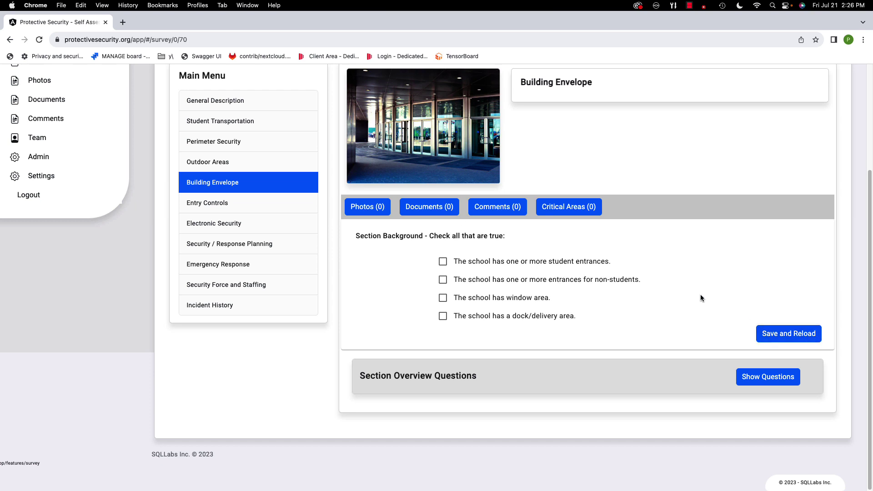
left_click(443, 262)
left_click(443, 281)
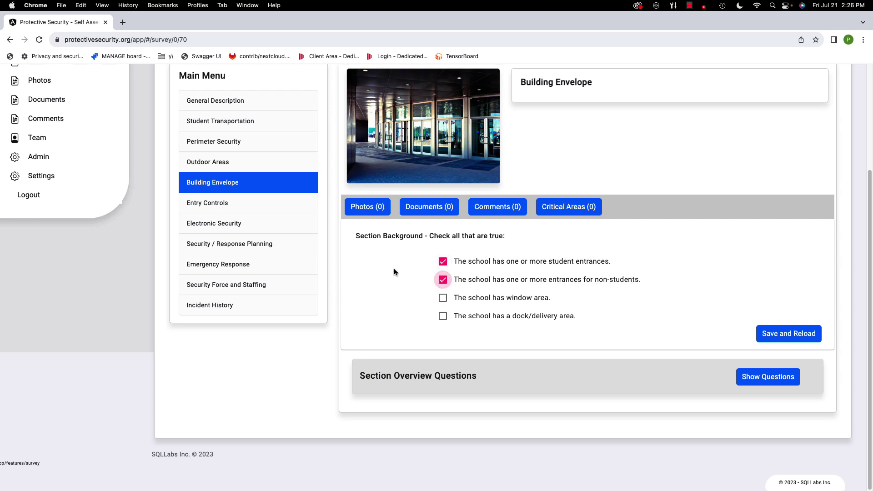
left_click(443, 300)
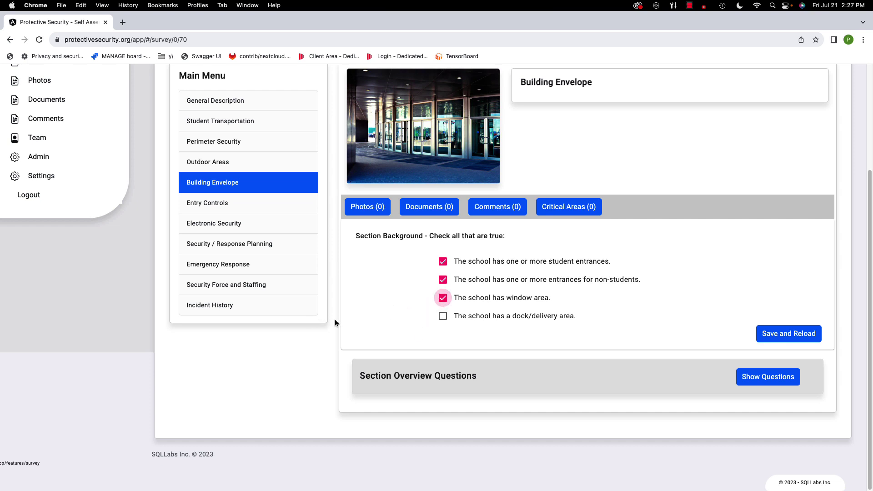
left_click(443, 316)
left_click(771, 333)
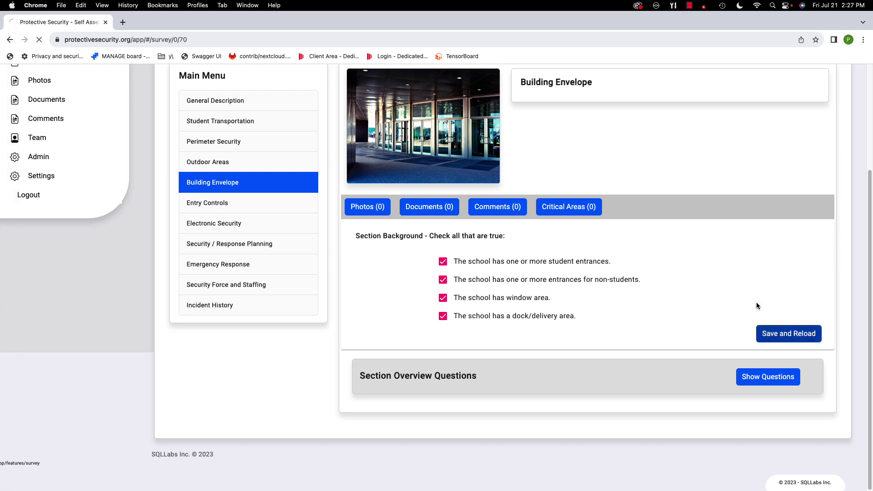
Step: Show the Section Overview Questions and answer Yes to exterior openings other than doors or windows that would allow entry
scroll(751, 288, "down", 5)
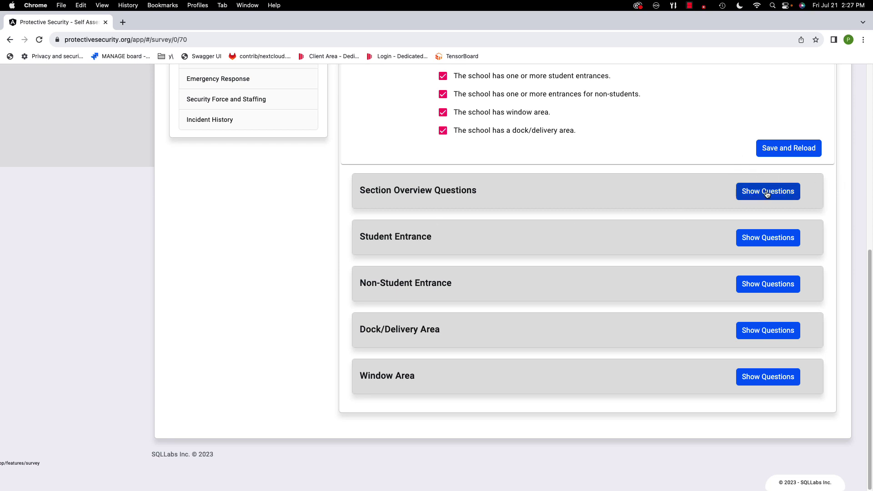
left_click(767, 193)
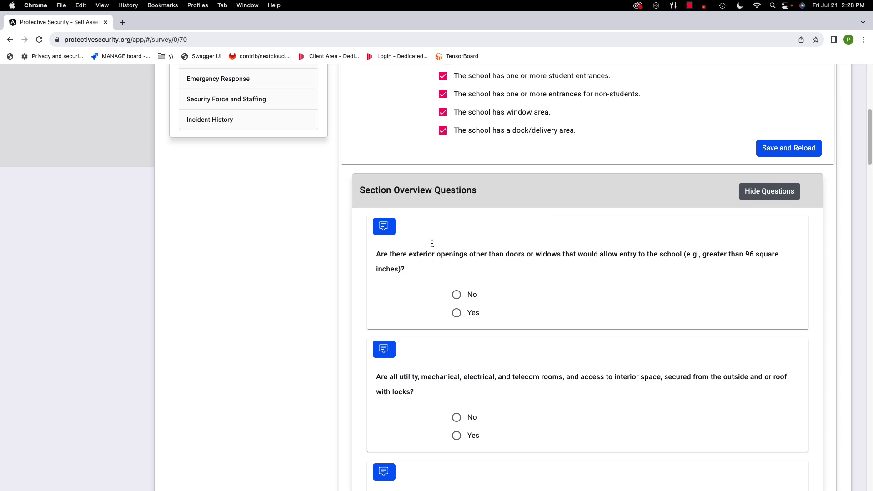
left_click(455, 314)
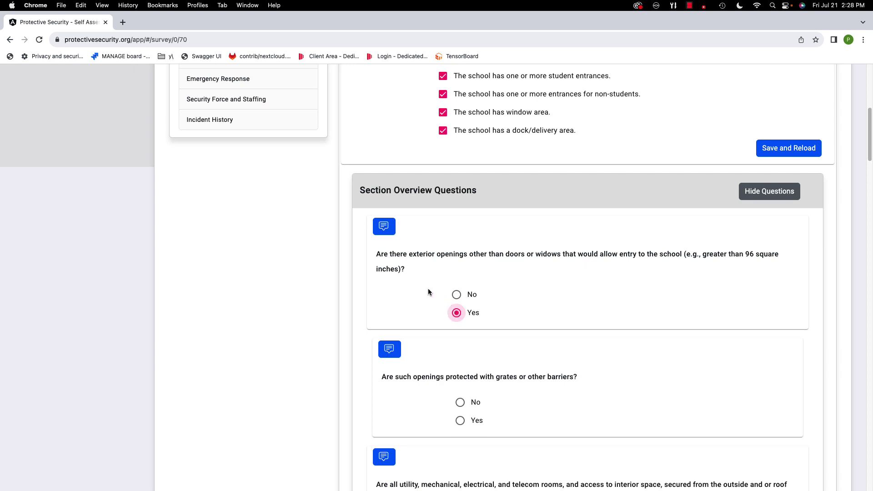
Step: Answer Yes to whether such openings are protected with grates or other barriers
scroll(424, 281, "down", 5)
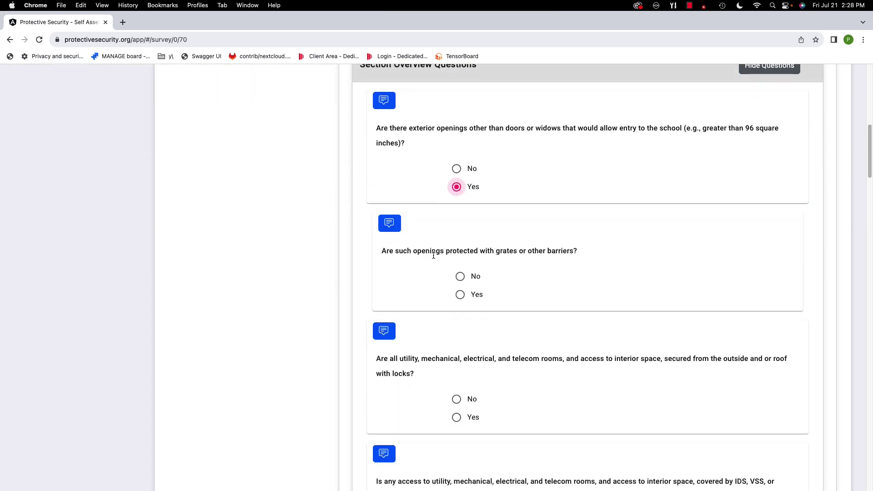
left_click_drag(380, 253, 587, 257)
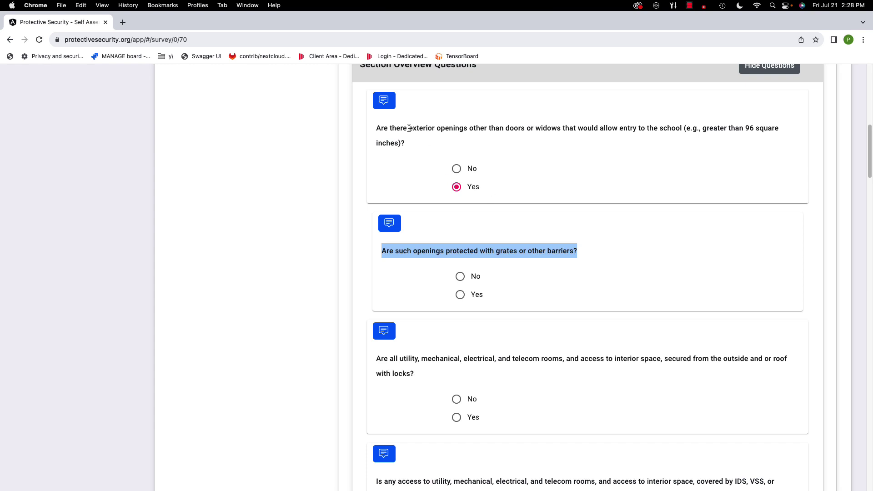
left_click(431, 245)
left_click(460, 294)
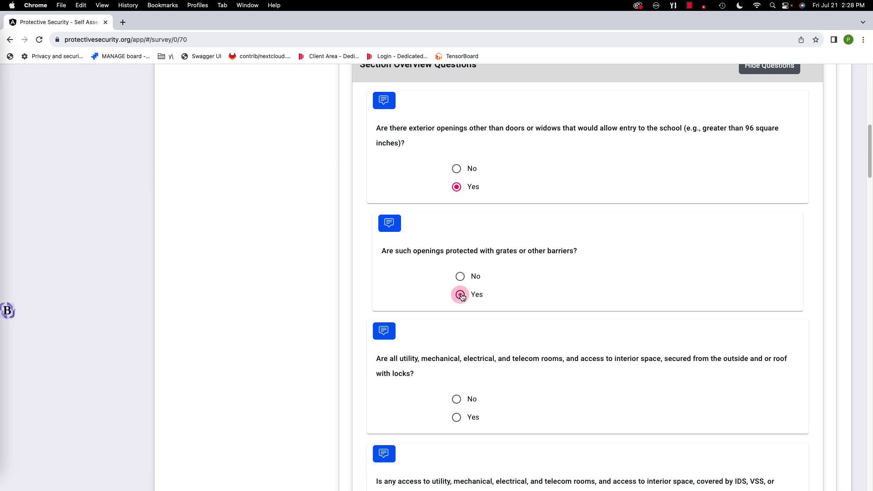
Step: Answer Yes to utility, mechanical, electrical and telecom rooms being secured with locks, and Yes to these being high-security locks
scroll(533, 283, "down", 5)
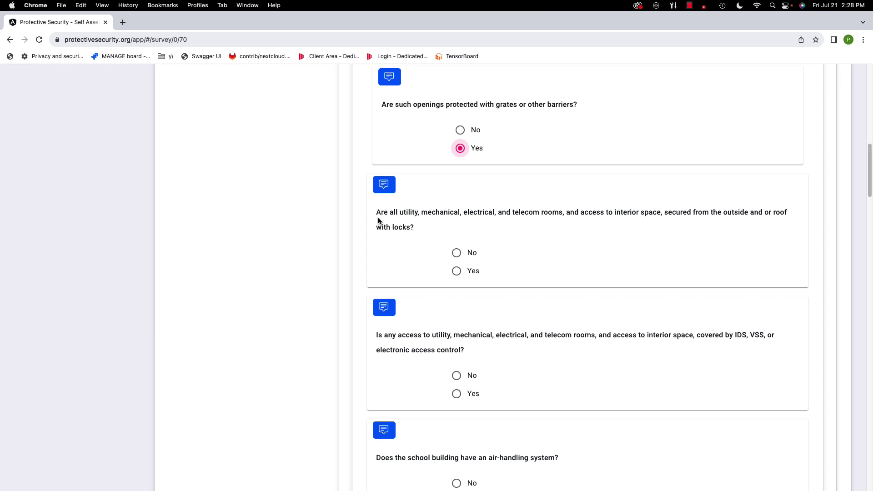
left_click(456, 271)
scroll(423, 263, "down", 2)
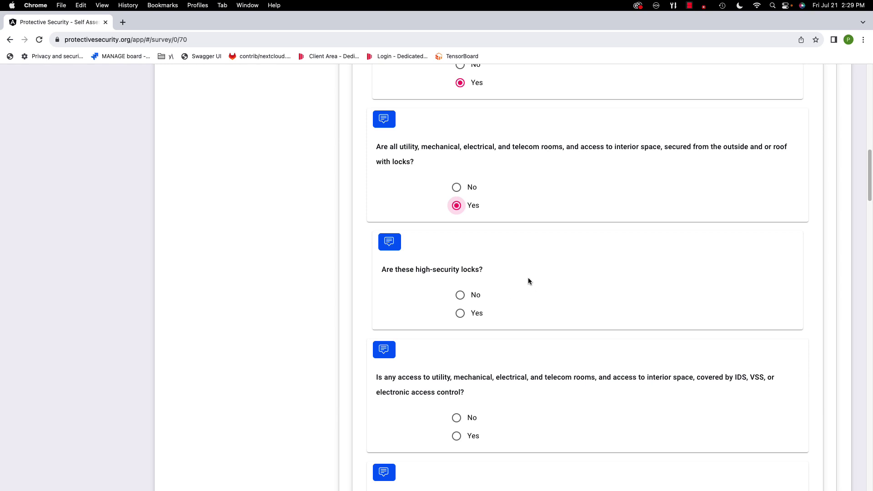
scroll(529, 281, "down", 1)
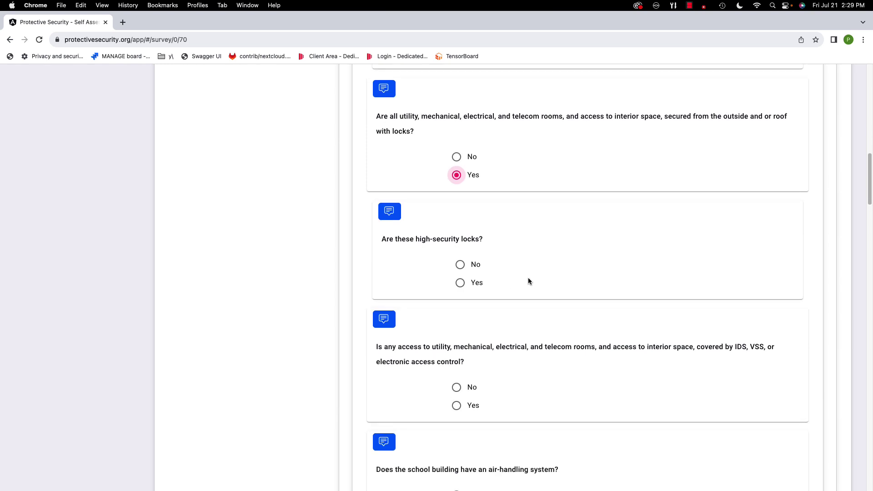
left_click(463, 286)
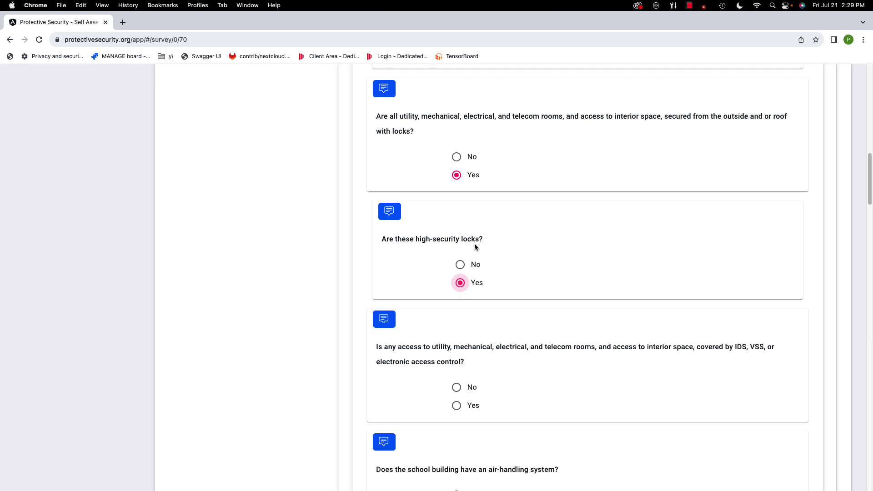
left_click(394, 213)
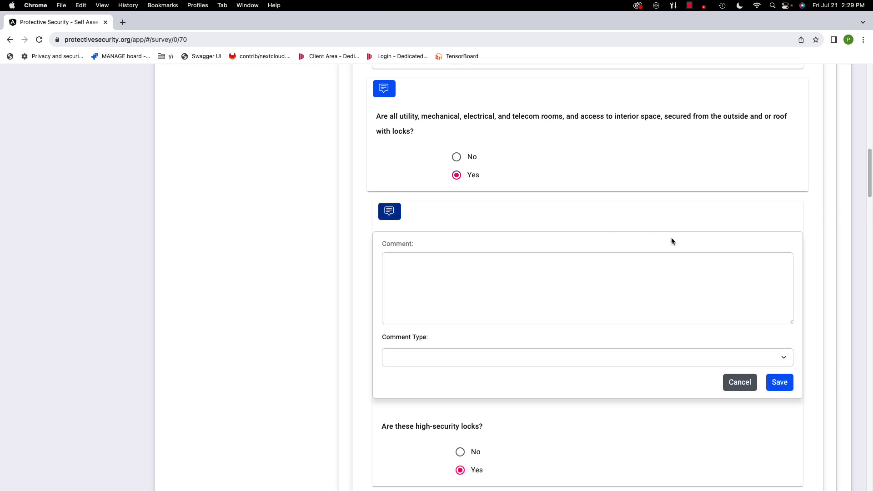
left_click(700, 359)
left_click(414, 382)
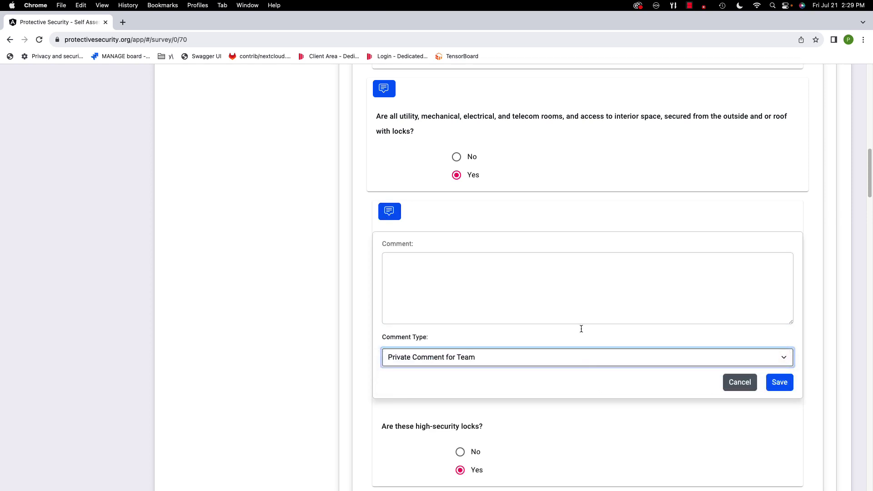
left_click(563, 299)
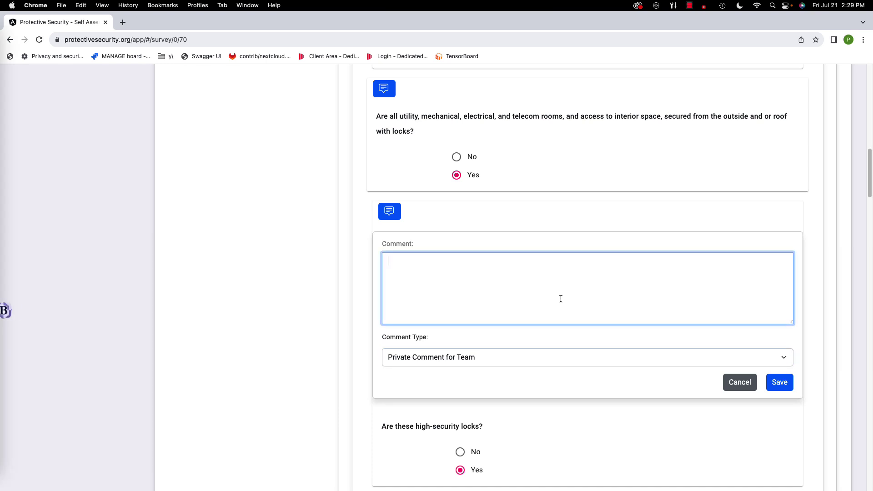
left_click(735, 385)
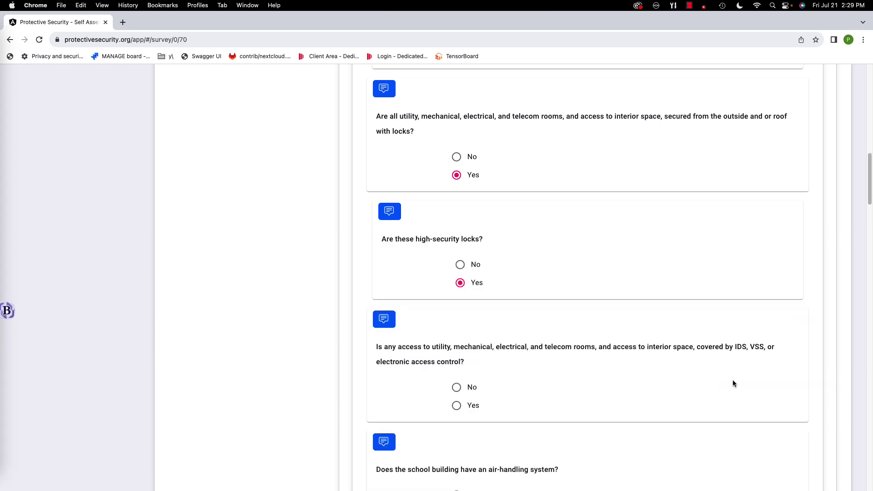
Step: Answer Yes to access to utility rooms and interior space being covered by IDS, VSS, or electronic access control
scroll(601, 261, "down", 2)
scroll(601, 262, "down", 2)
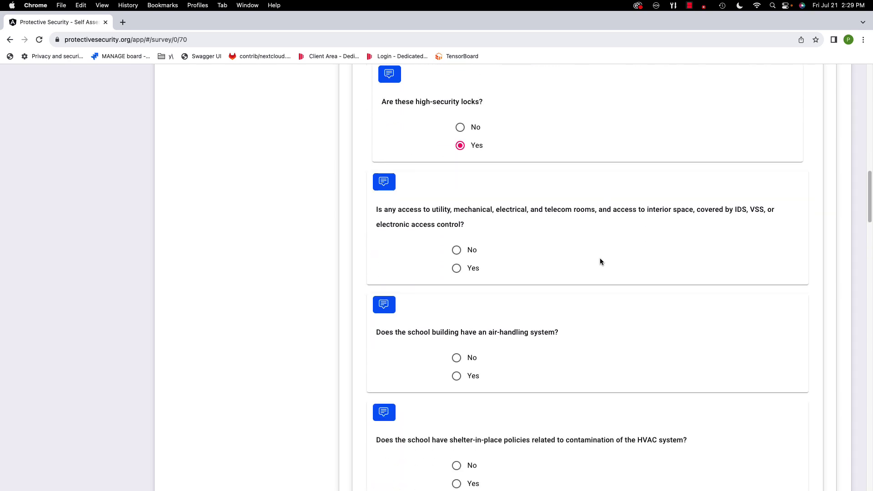
left_click_drag(375, 210, 770, 218)
left_click(737, 211)
left_click(456, 268)
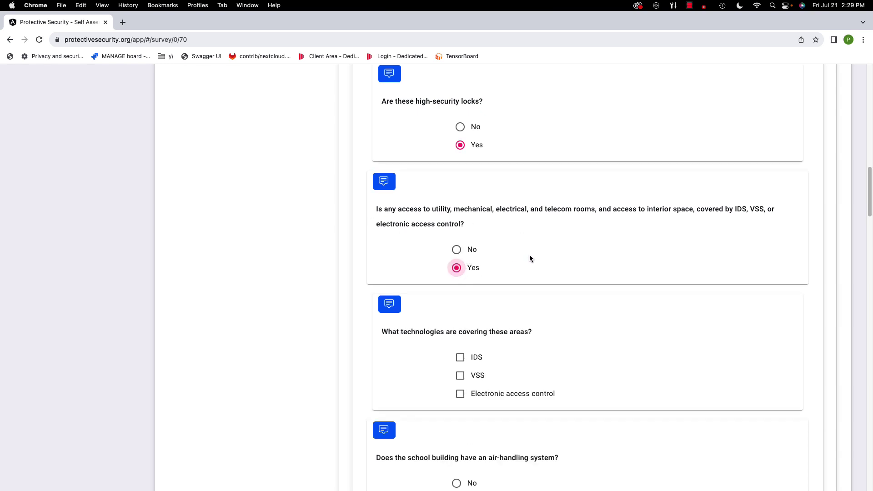
Step: Select IDS and VSS as the technologies covering these areas
scroll(529, 255, "down", 3)
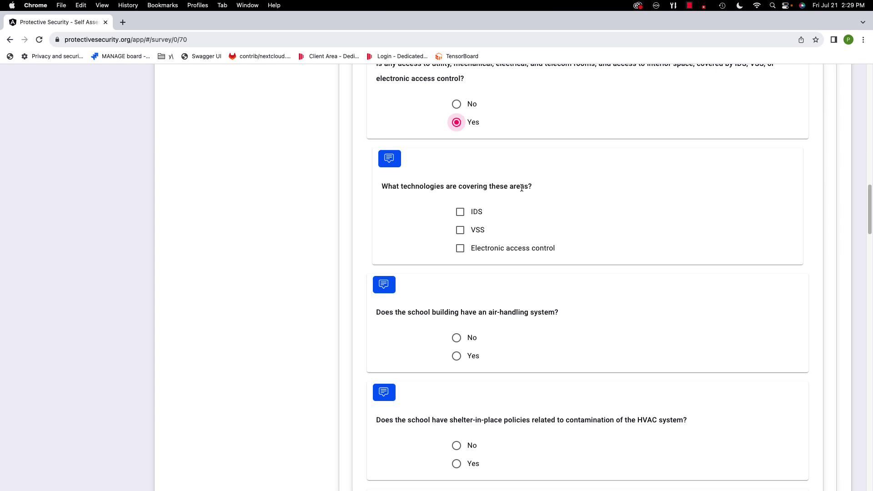
scroll(472, 150, "up", 1)
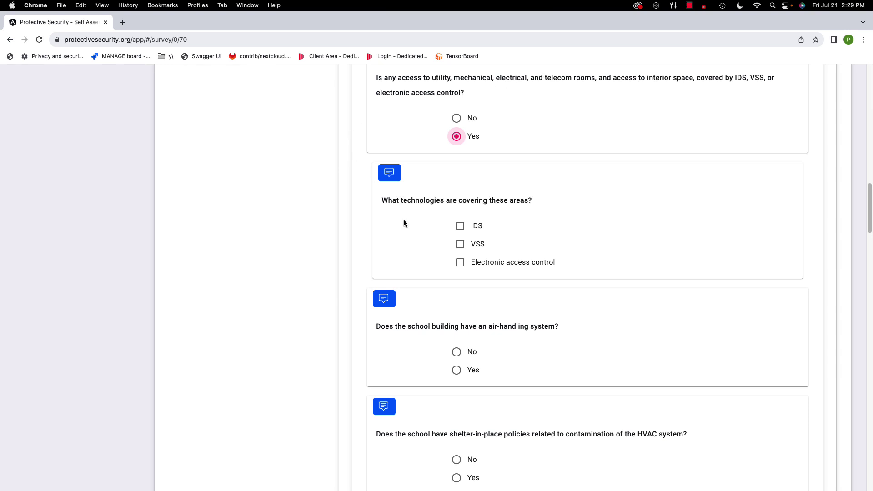
left_click(461, 226)
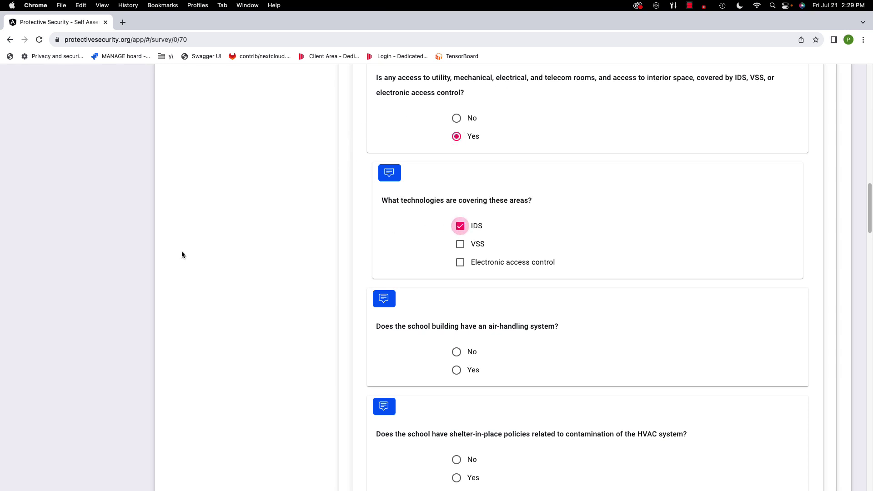
left_click(460, 244)
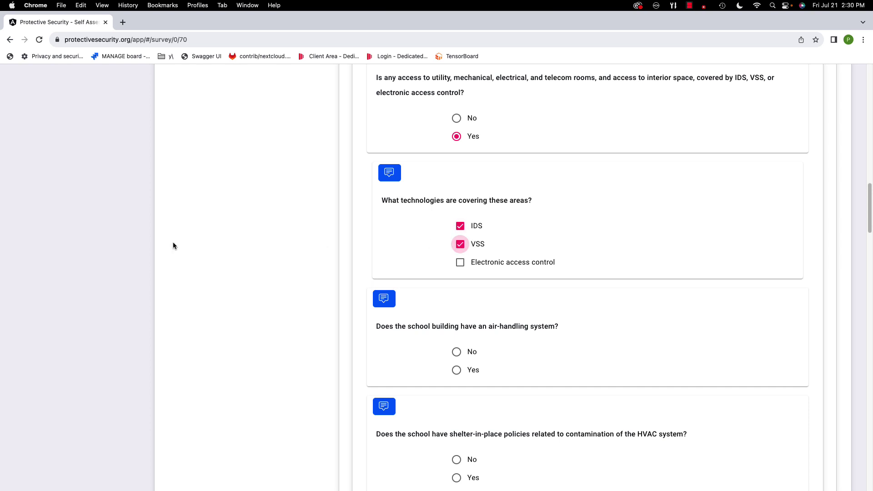
Step: Answer Yes to the school building having an air-handling system, and Yes to the system having outside air intakes
scroll(358, 251, "down", 1)
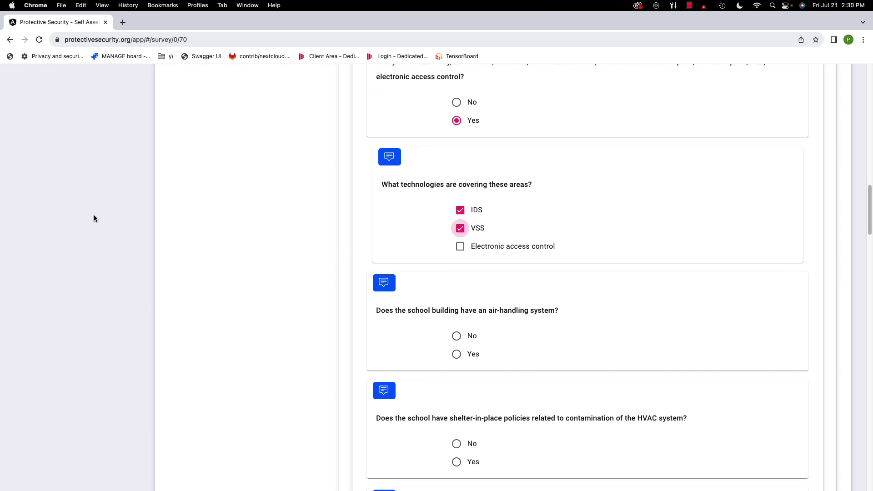
scroll(423, 236, "down", 3)
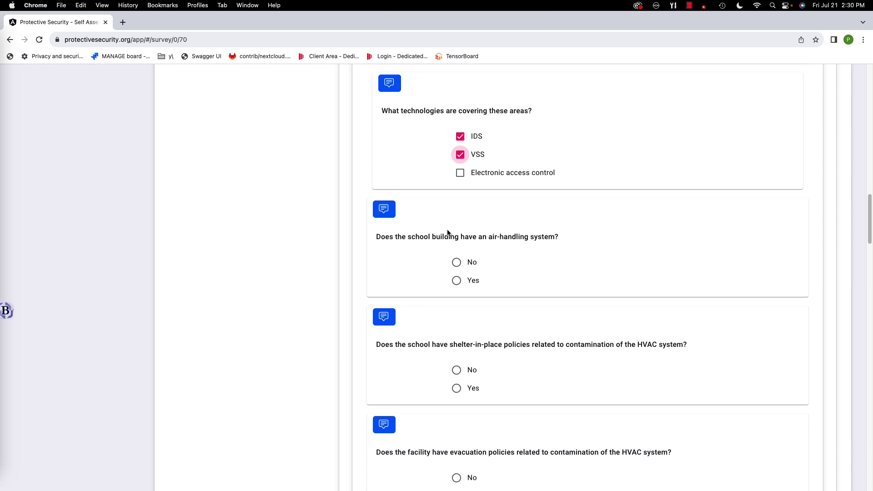
left_click(457, 280)
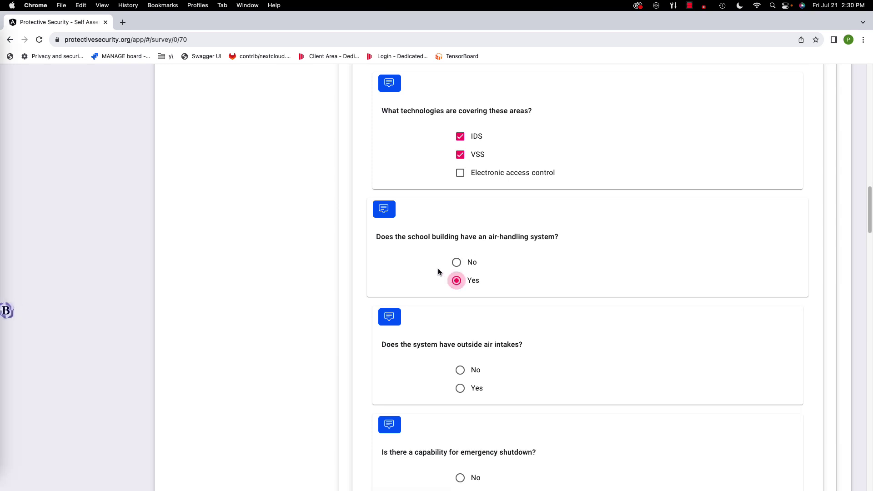
scroll(394, 246, "down", 3)
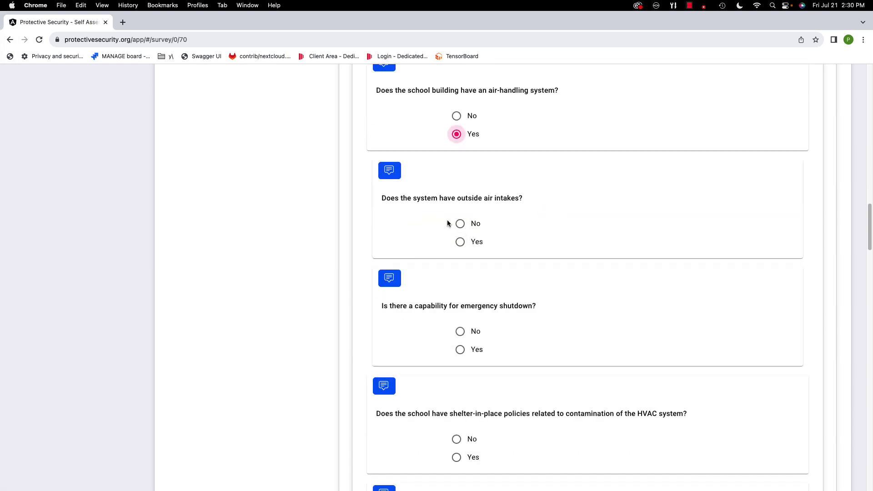
left_click(461, 242)
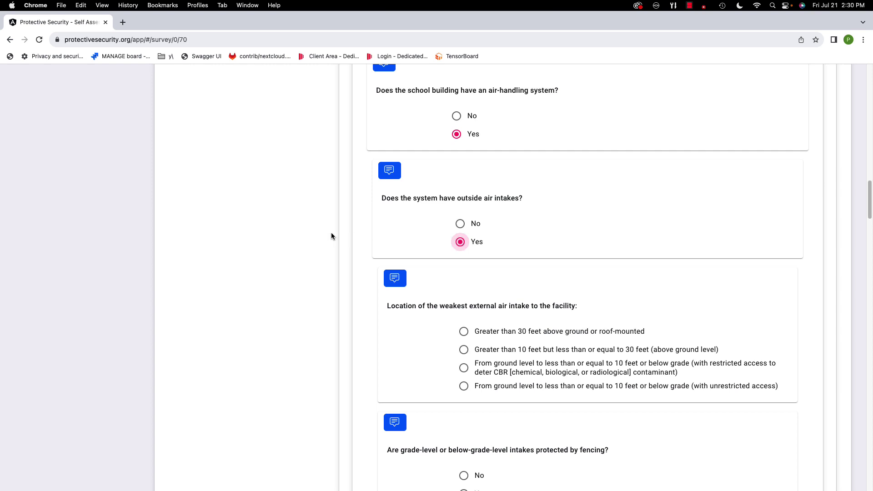
Step: Set the weakest external air intake's location to ground level up to 10 feet or below grade with unrestricted access
scroll(336, 226, "down", 3)
left_click_drag(387, 178, 593, 179)
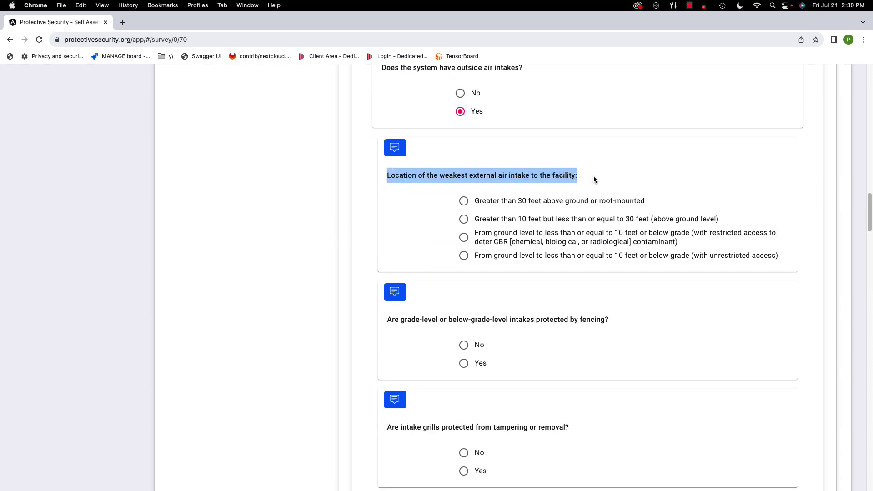
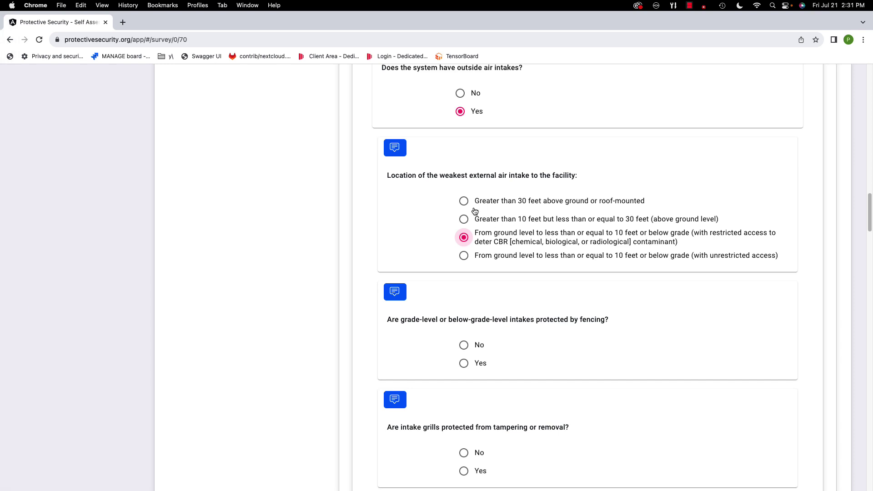
left_click(463, 255)
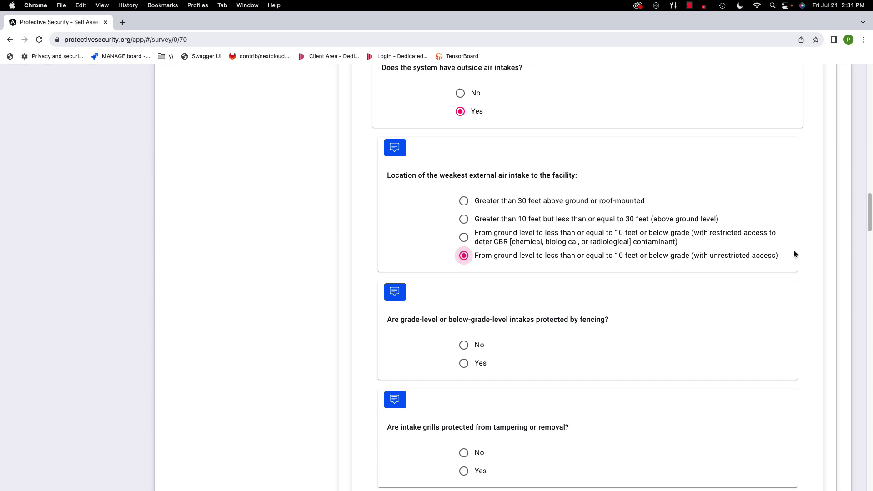
Step: Answer Yes to grade-level or below-grade-level intakes being protected by fencing, and Yes to intake grills being protected from tampering or removal
scroll(795, 253, "down", 3)
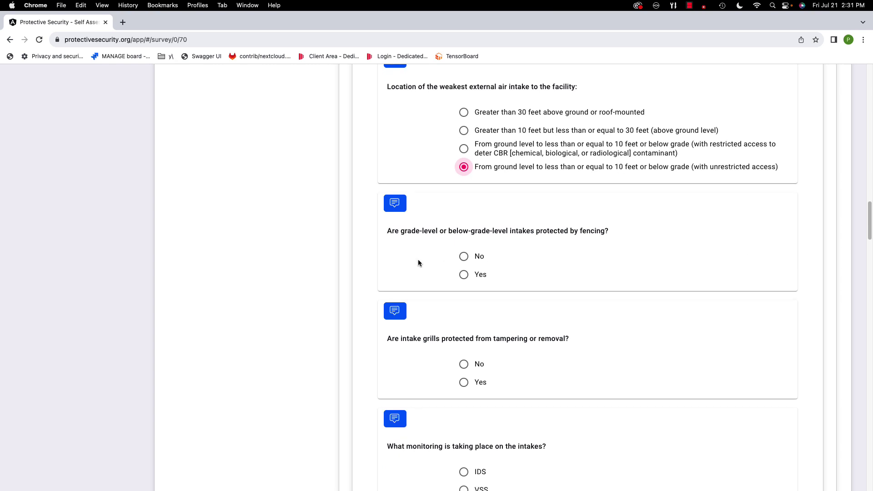
left_click_drag(387, 232, 637, 231)
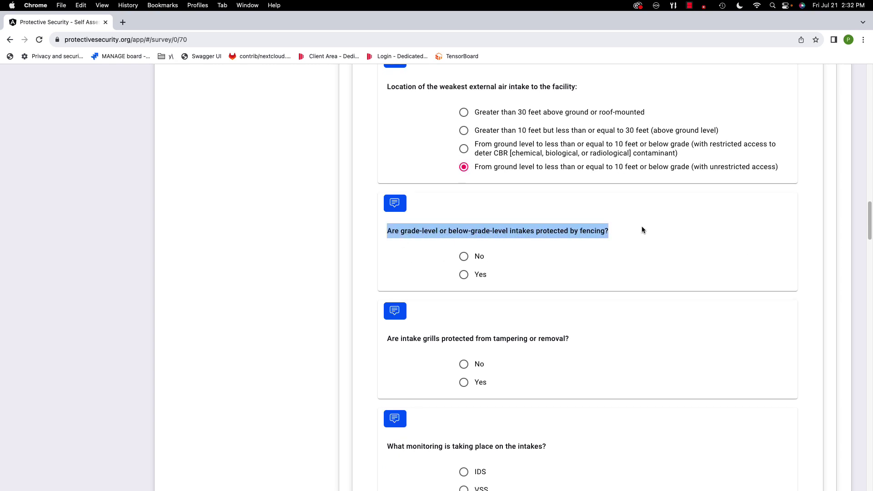
scroll(631, 211, "up", 1)
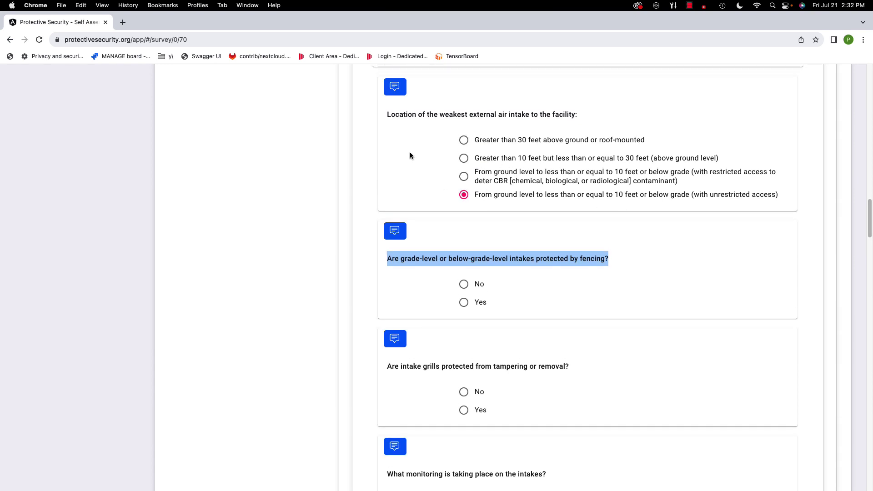
left_click_drag(385, 114, 614, 121)
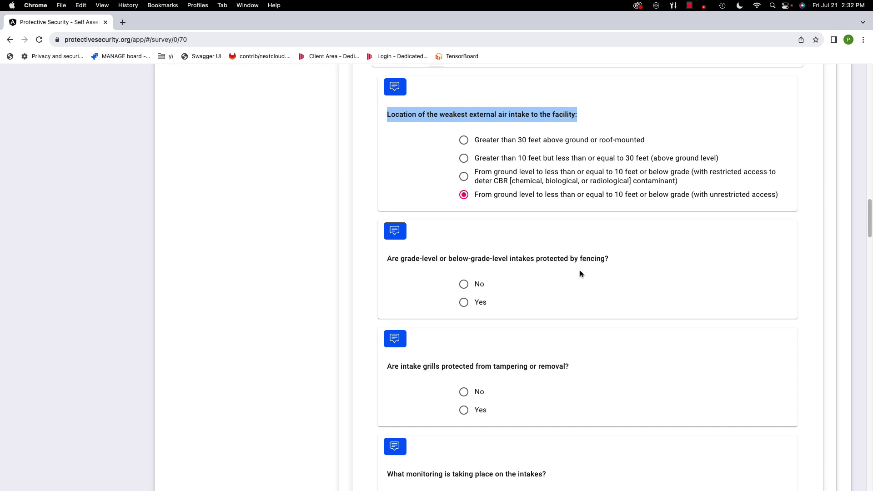
left_click(463, 302)
scroll(504, 248, "down", 3)
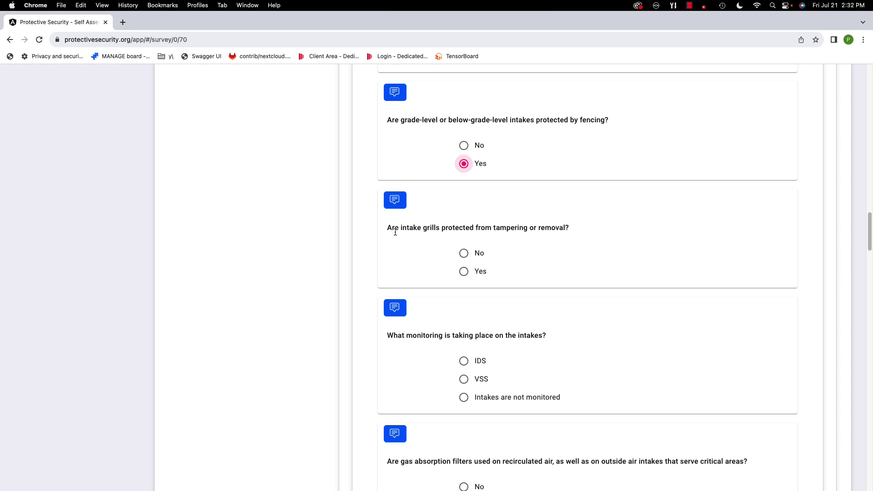
left_click(463, 271)
Step: Mark the air intakes as not monitored, and answer No to gas absorption filters being used on recirculated air and critical-area intakes
scroll(411, 255, "down", 2)
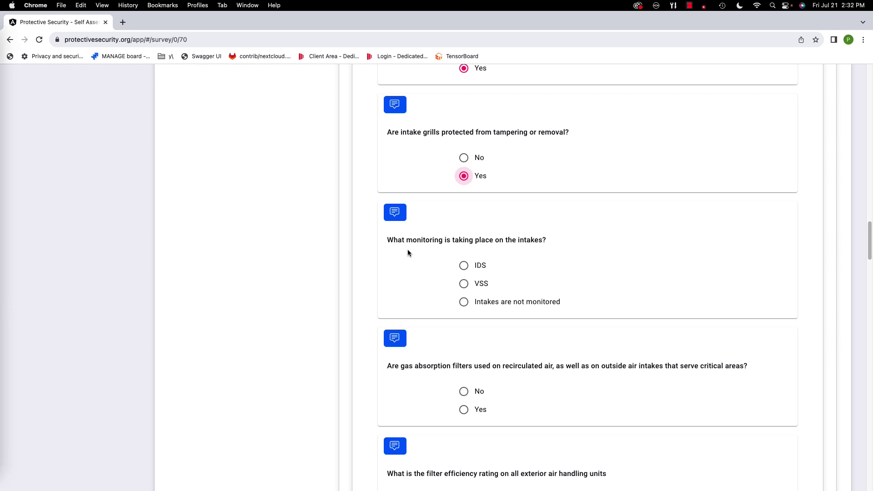
key("Tab")
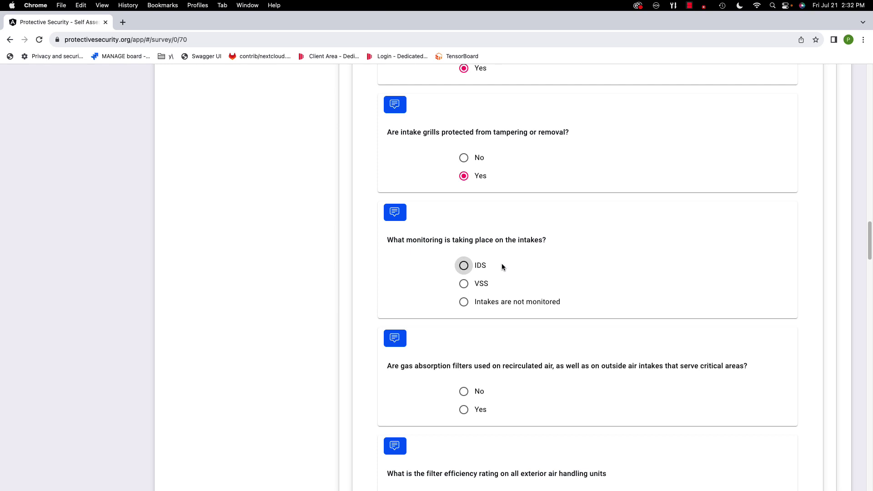
left_click(508, 282)
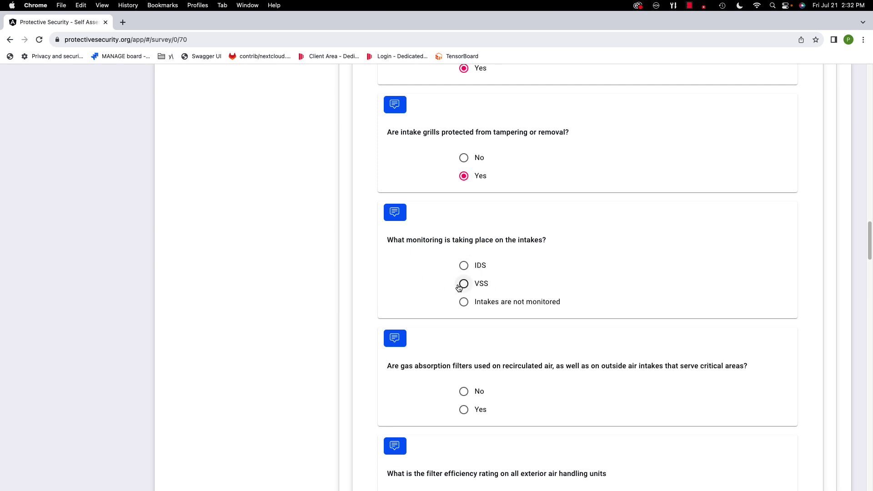
left_click(464, 302)
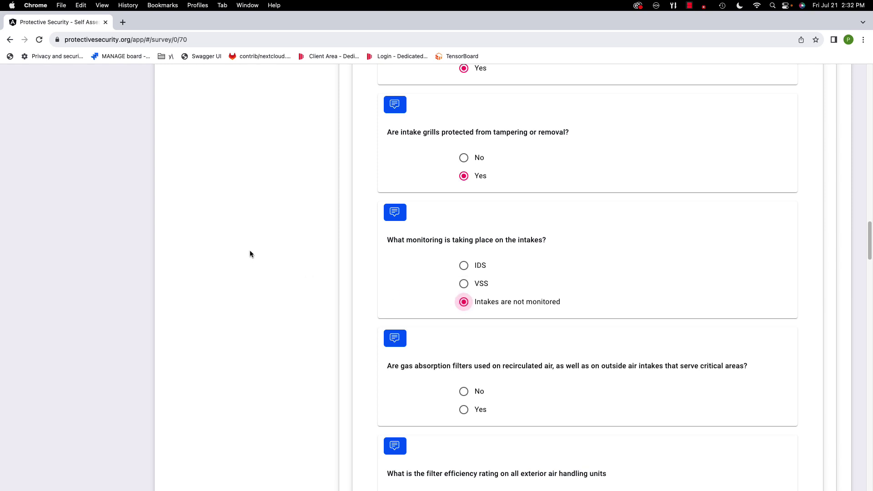
scroll(318, 236, "down", 4)
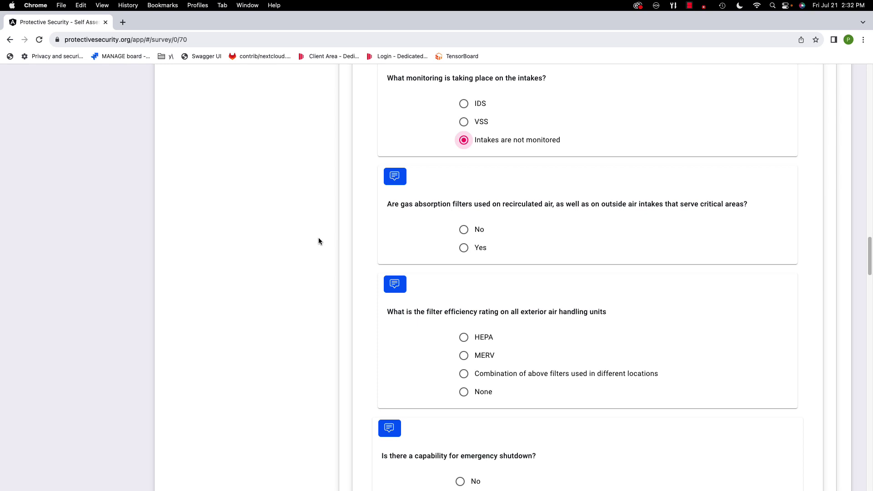
left_click(463, 230)
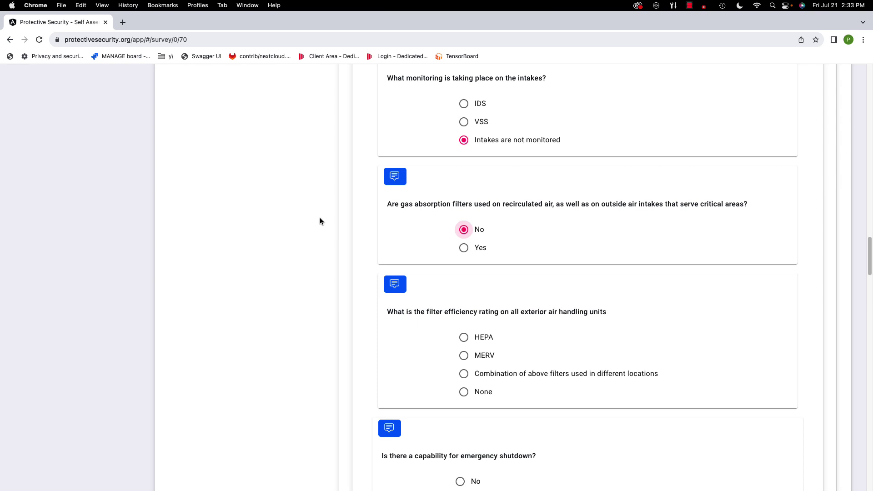
Step: Set the filter efficiency rating on all exterior air handling units to HEPA
scroll(414, 303, "down", 3)
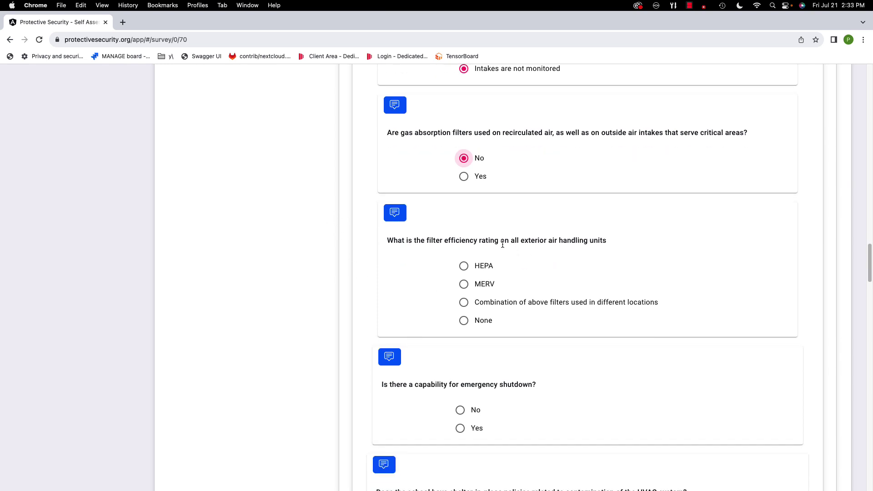
left_click_drag(615, 246, 374, 242)
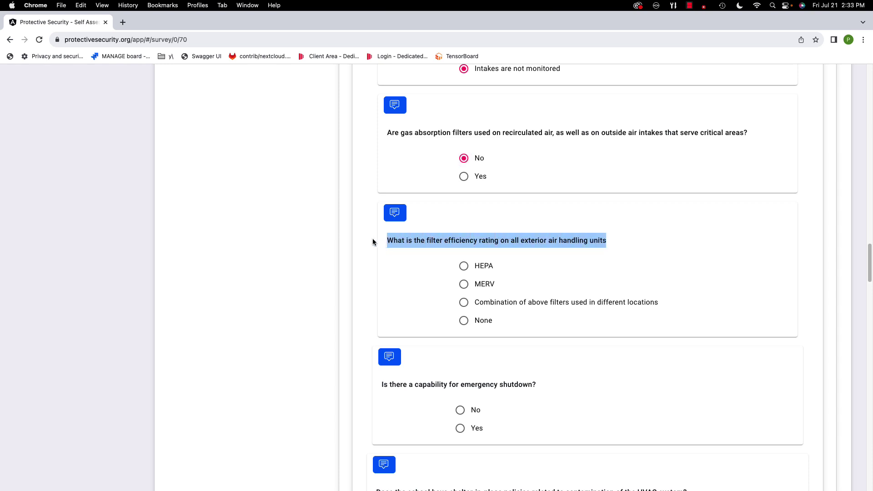
left_click(435, 241)
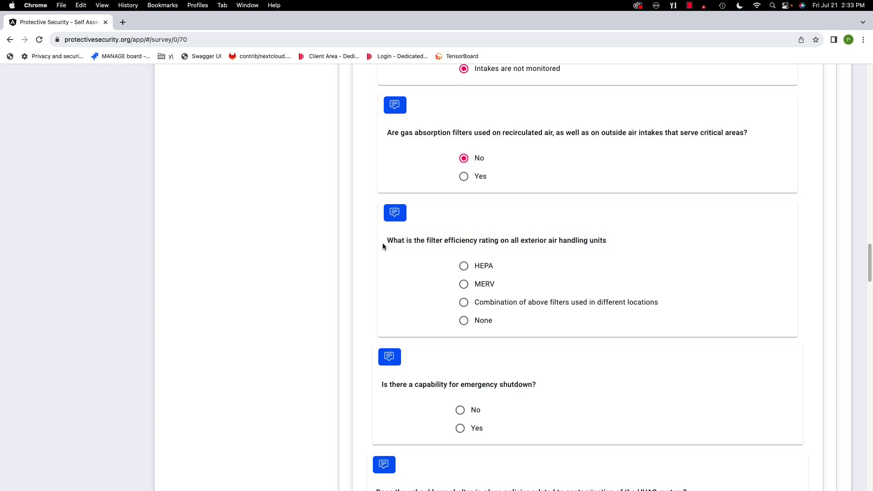
left_click_drag(383, 243, 601, 253)
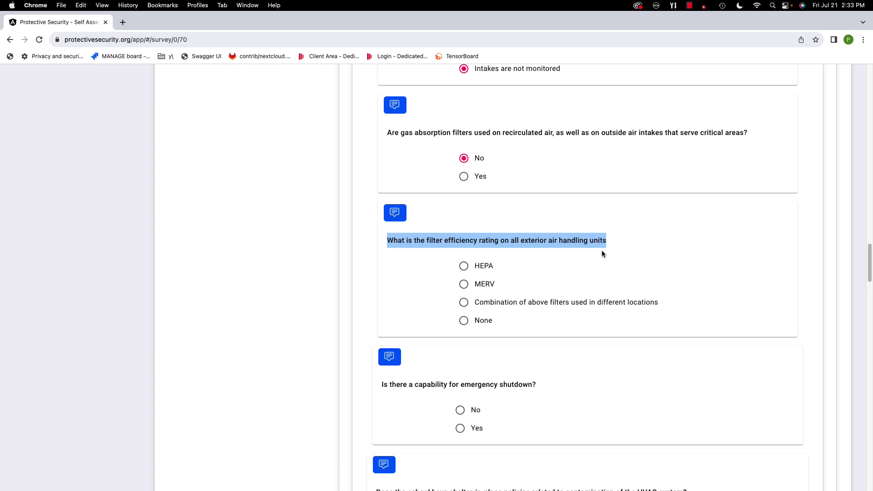
left_click(511, 239)
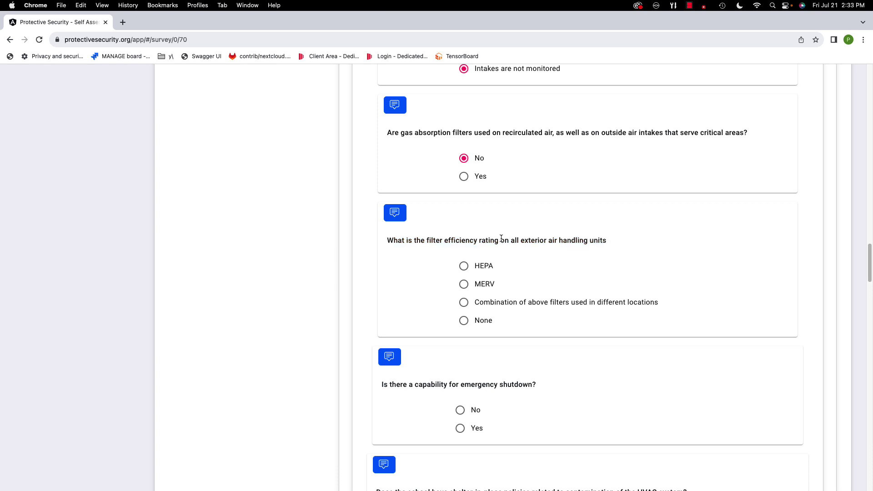
left_click(464, 266)
left_click(464, 285)
left_click(464, 302)
left_click(464, 321)
left_click(464, 266)
Step: Answer No to the air-handling system having a capability for emergency shutdown
scroll(396, 269, "down", 4)
scroll(395, 268, "up", 1)
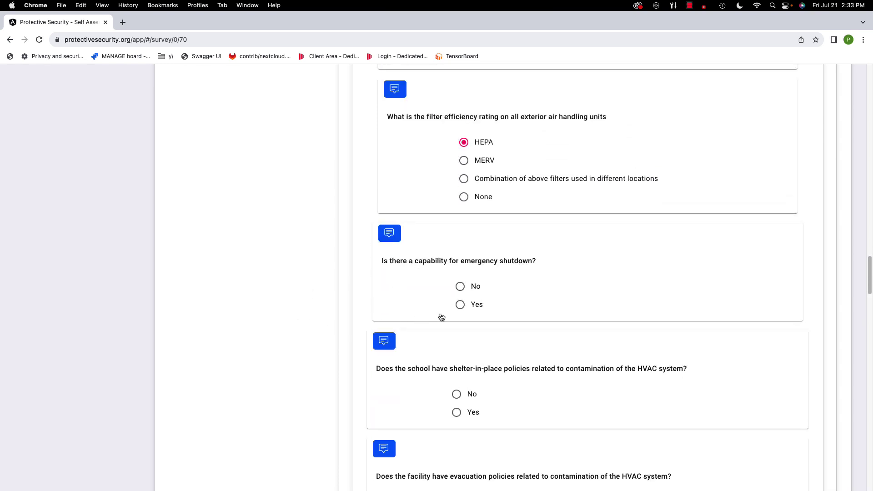
left_click(460, 287)
left_click_drag(385, 262, 542, 269)
Step: Answer Yes to the school having shelter-in-place policies related to contamination of the HVAC system
scroll(538, 261, "down", 3)
left_click_drag(376, 248, 549, 249)
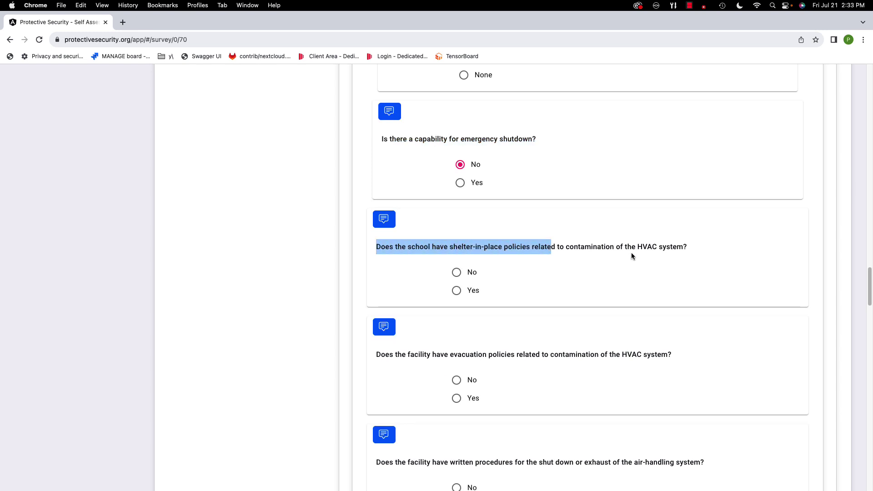
left_click(702, 247)
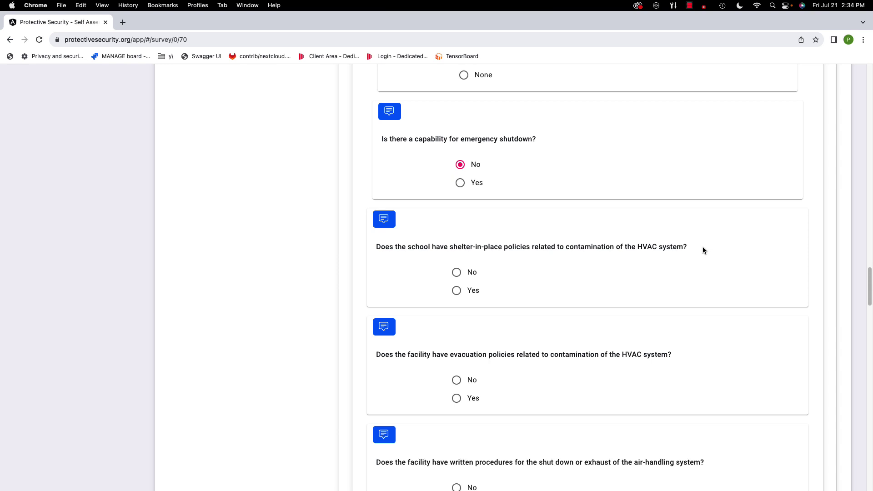
left_click_drag(374, 248, 658, 255)
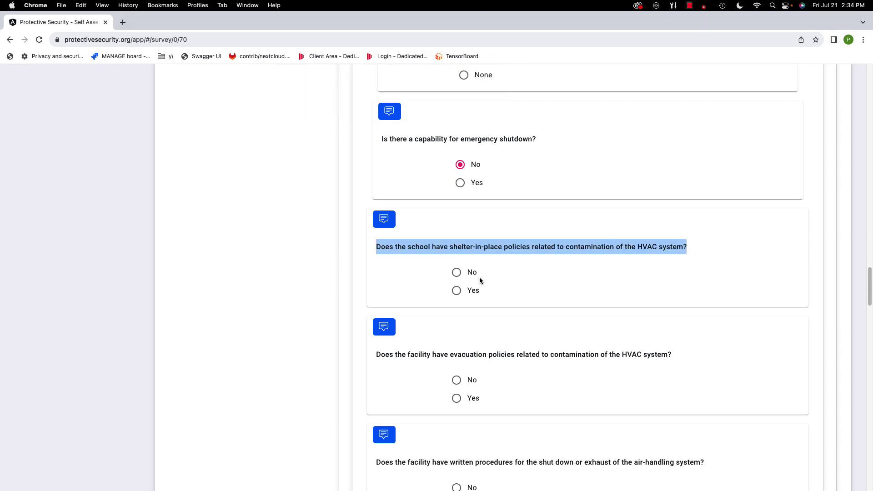
left_click(507, 262)
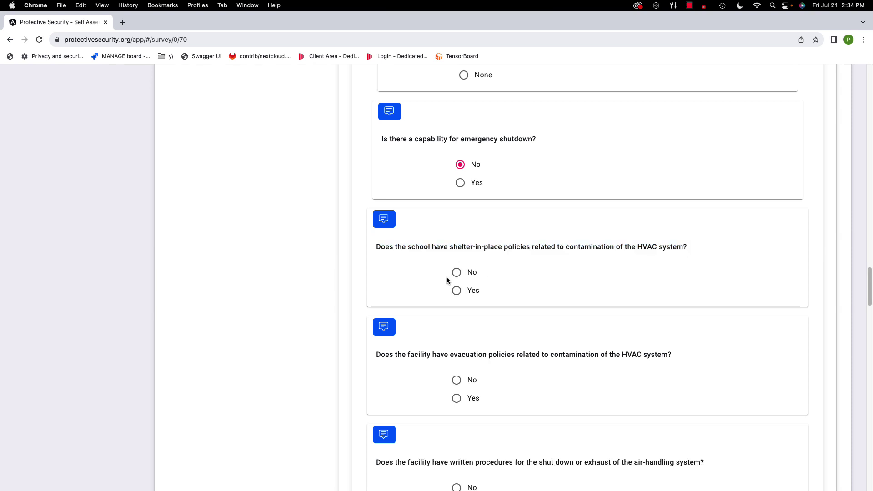
left_click(456, 292)
Step: Answer Yes to evacuation policies for HVAC contamination, and Yes to written procedures for shutdown or exhaust of the air-handling system
scroll(544, 288, "down", 4)
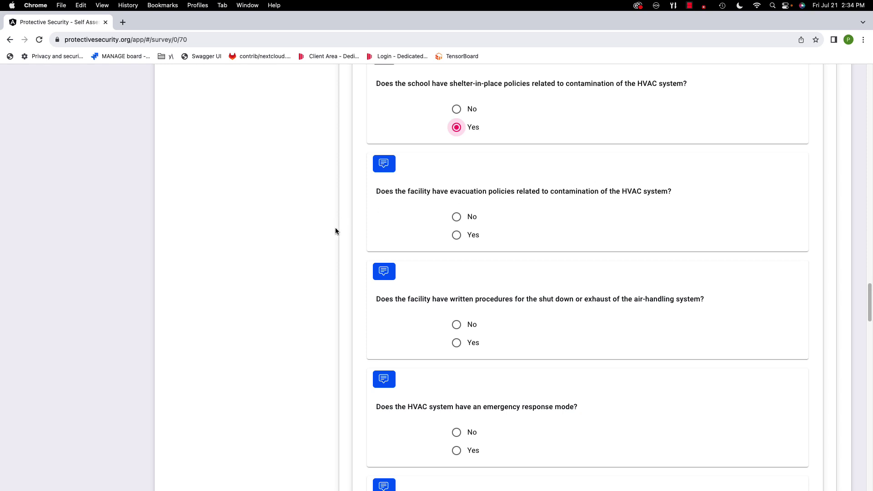
left_click(456, 234)
scroll(569, 240, "down", 2)
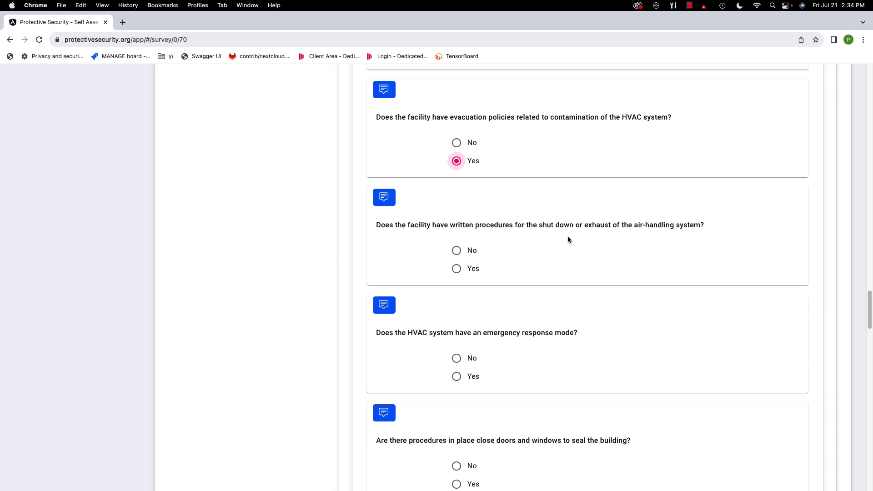
left_click(457, 269)
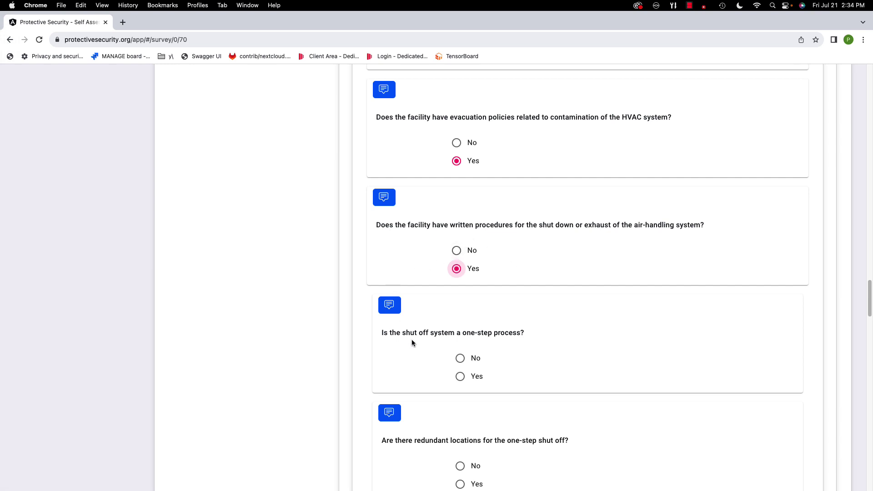
Step: Answer Yes to the shut off system being a one-step process, and Yes to redundant locations for the one-step shut off
scroll(460, 343, "down", 3)
left_click(459, 303)
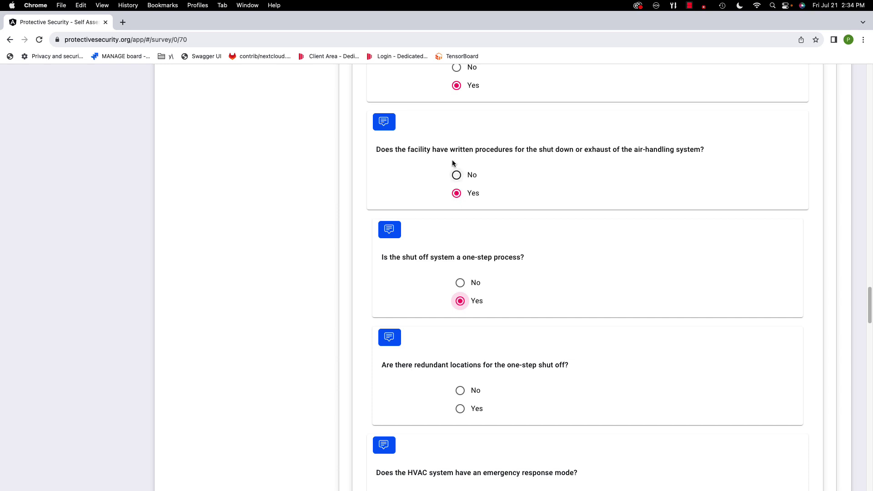
left_click(457, 174)
left_click(457, 192)
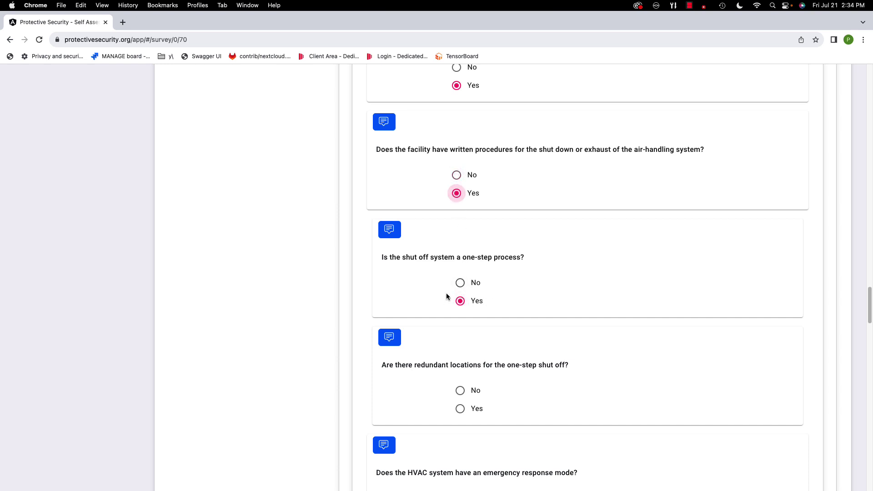
scroll(430, 285, "down", 2)
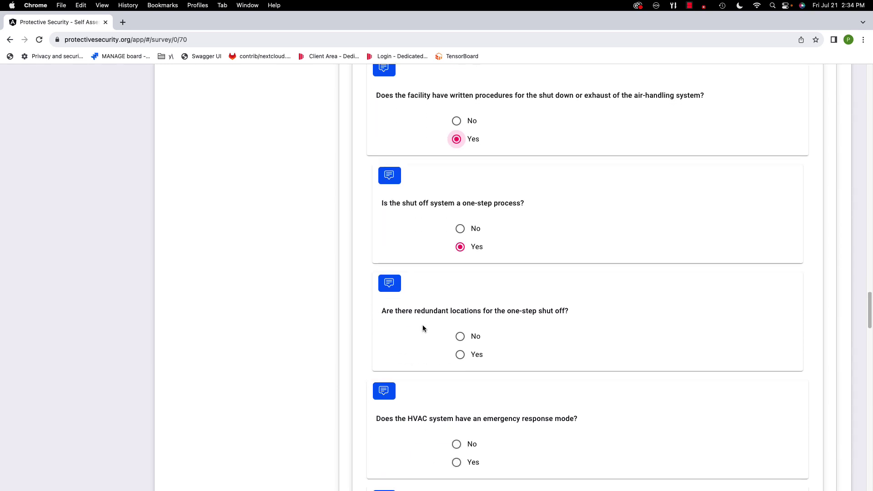
left_click(460, 355)
Step: Answer Yes to the HVAC system having an emergency response mode, and Yes to procedures for closing doors and windows to seal the building
scroll(436, 319, "down", 5)
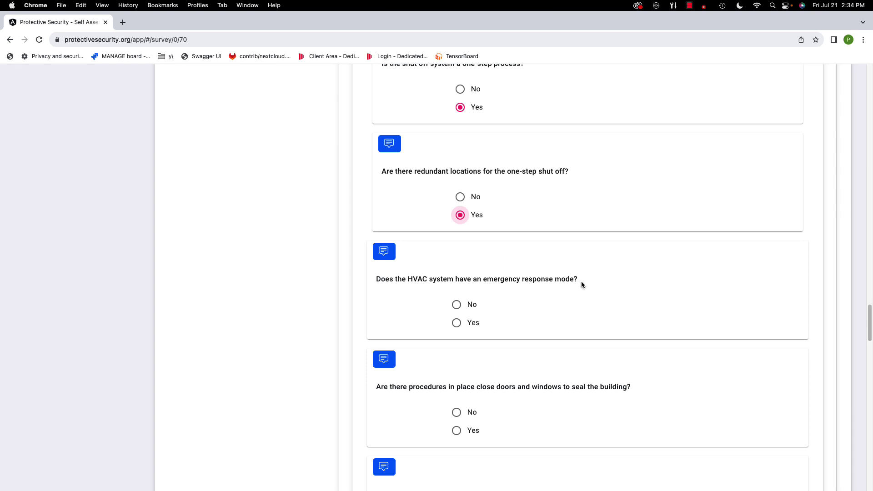
left_click(456, 323)
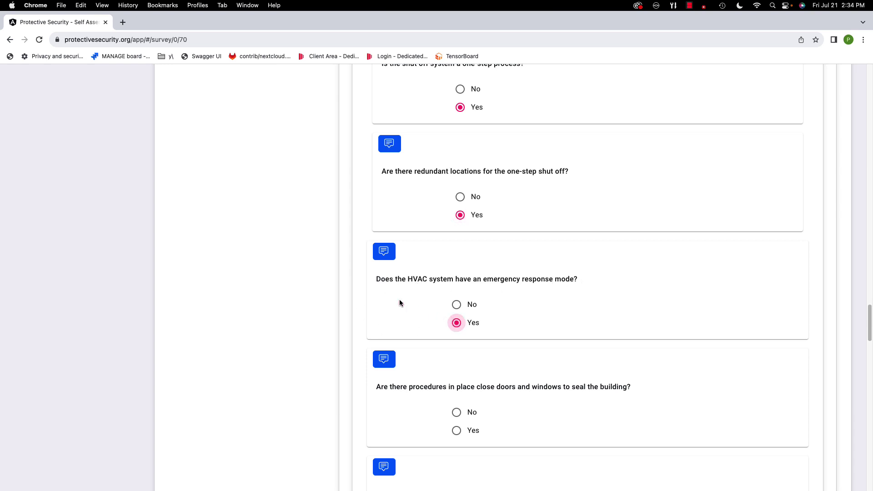
scroll(426, 253, "down", 3)
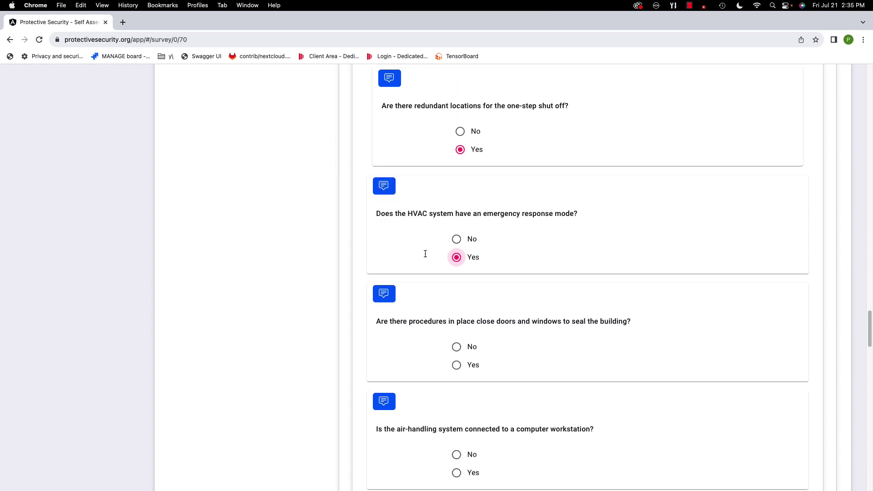
scroll(424, 253, "down", 1)
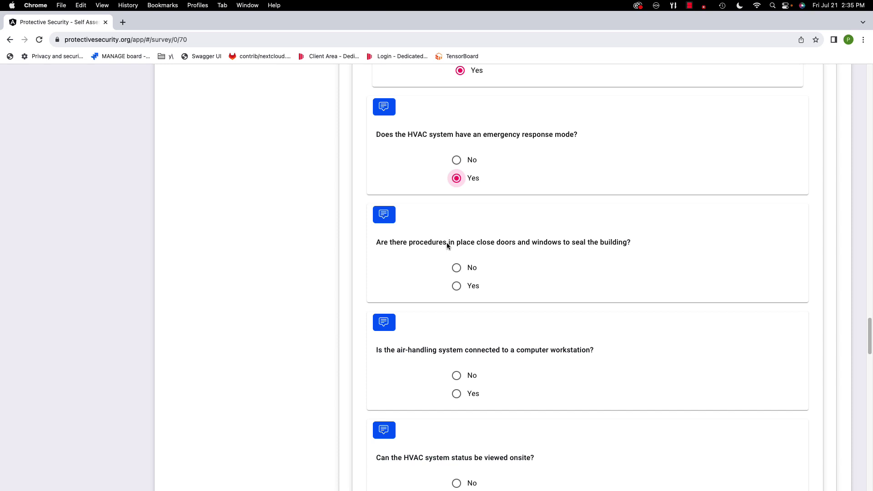
left_click(456, 286)
Step: Answer Yes to the air-handling system being connected to a computer workstation
scroll(429, 272, "down", 1)
scroll(428, 272, "down", 5)
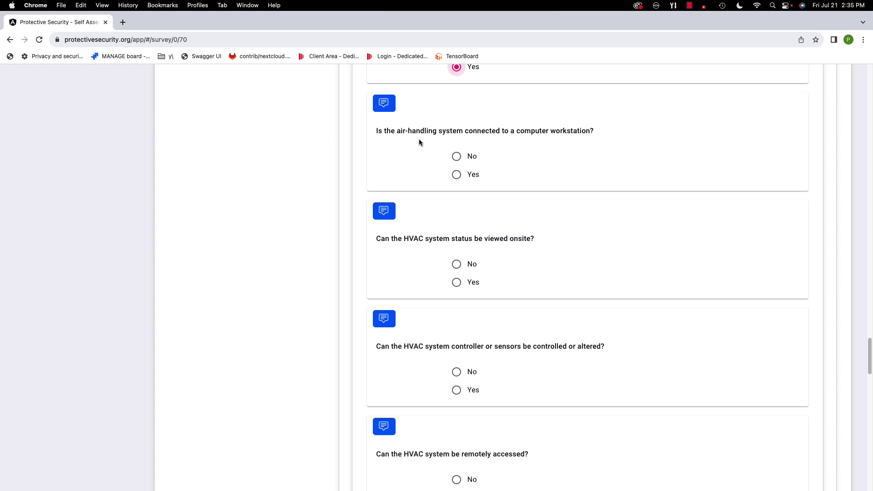
left_click(457, 175)
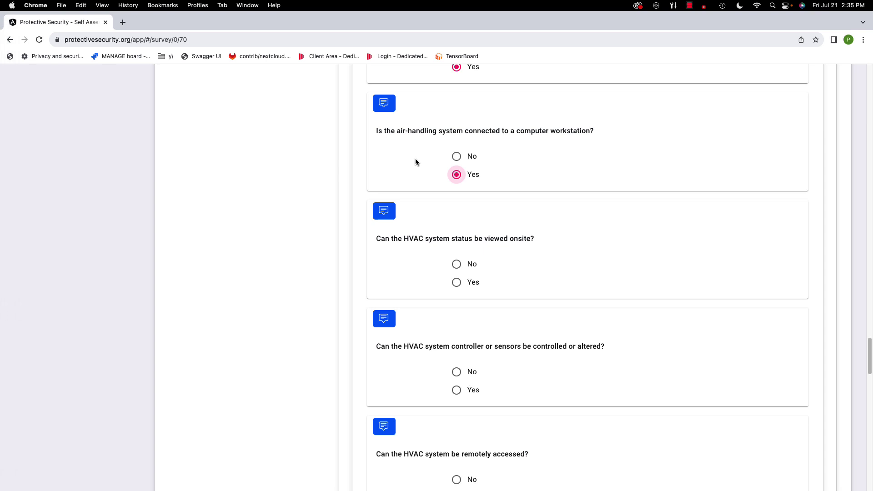
scroll(406, 167, "down", 1)
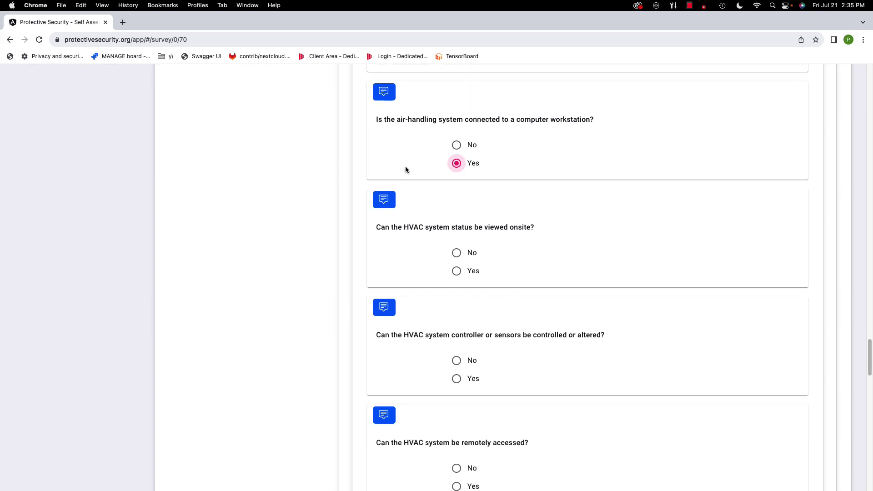
scroll(371, 227, "down", 1)
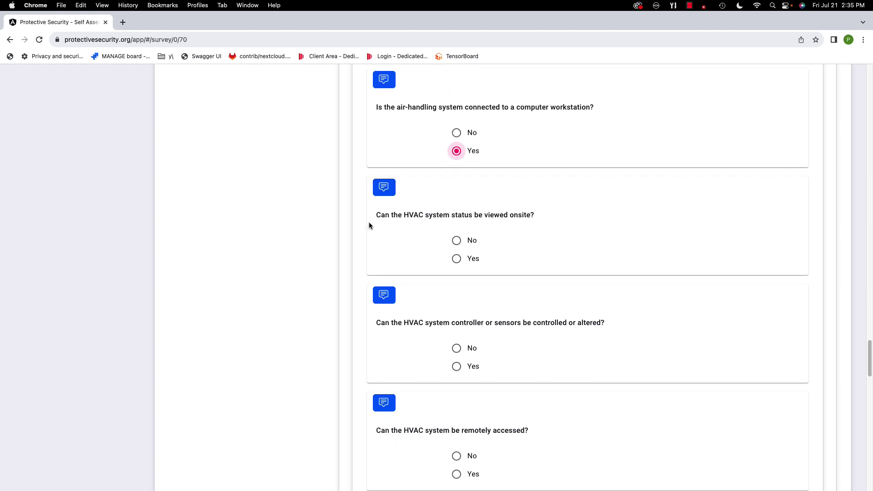
Step: Answer Yes to HVAC system status being viewable onsite, and No to its controller or sensors being controlled or altered
scroll(404, 218, "down", 1)
scroll(404, 218, "down", 5)
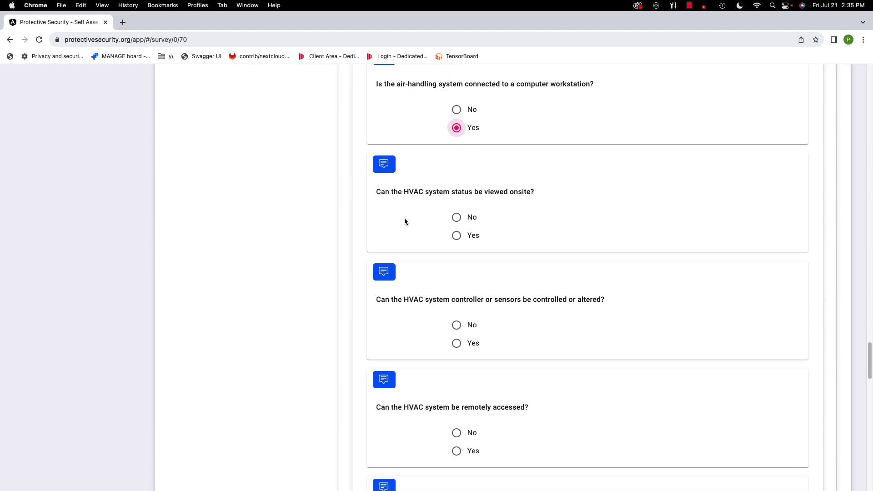
left_click(456, 173)
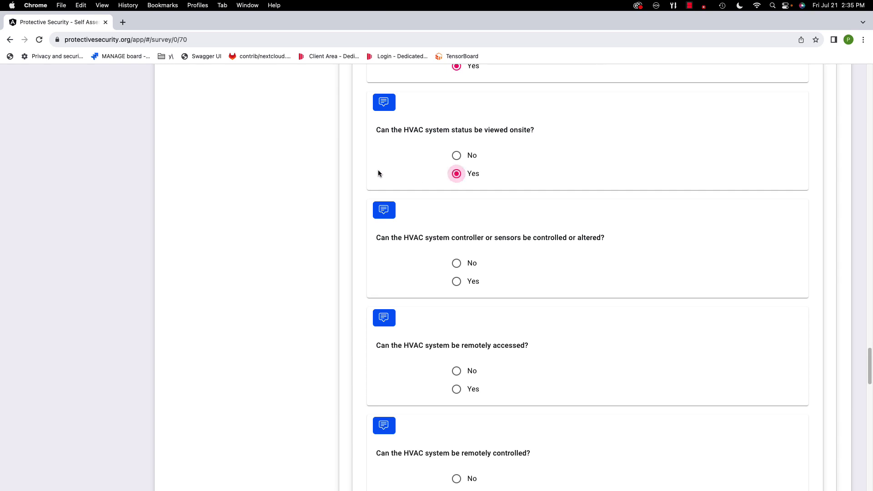
scroll(378, 173, "down", 3)
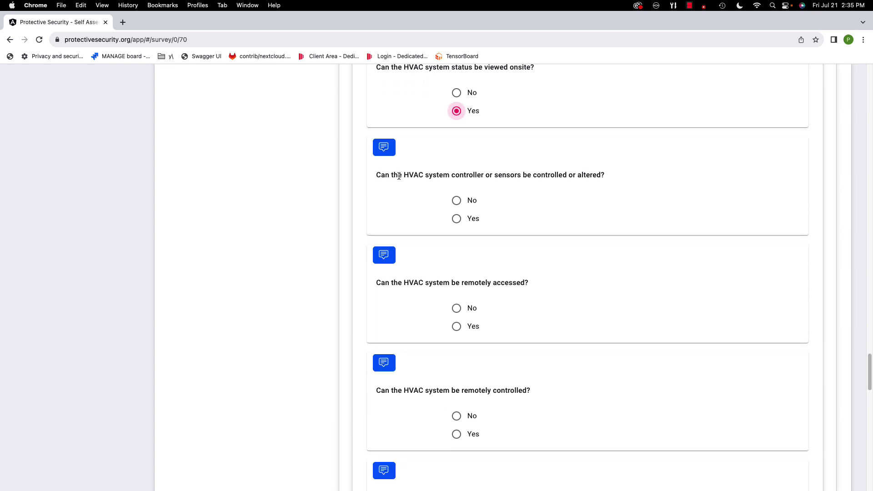
scroll(388, 204, "down", 4)
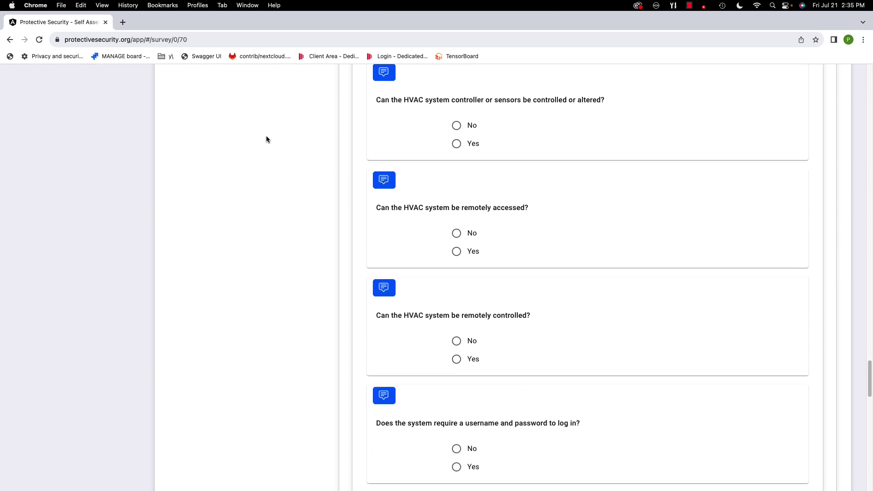
left_click(456, 125)
Step: Answer No to the HVAC system being remotely accessed, and No to it being remotely controlled
scroll(369, 130, "down", 3)
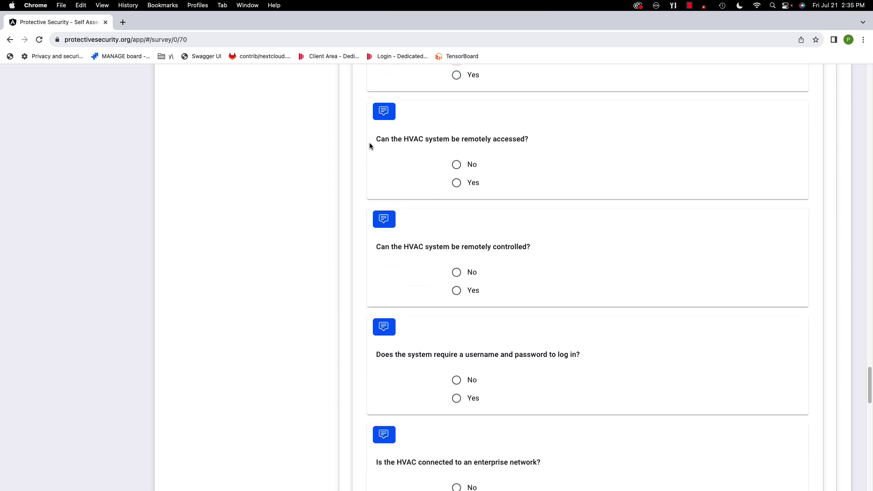
left_click(456, 164)
scroll(293, 159, "down", 3)
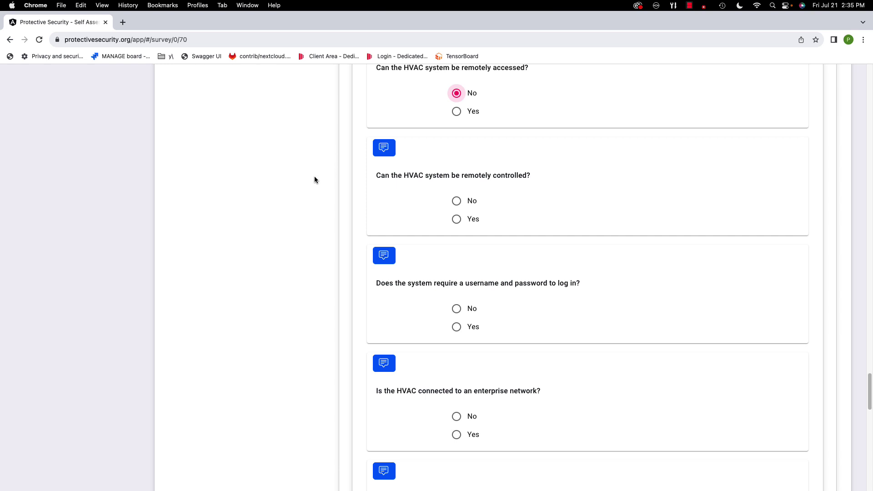
left_click(457, 200)
Step: Answer Yes to the system requiring a username and password to log in, and No to the HVAC being connected to an enterprise network
scroll(307, 191, "down", 3)
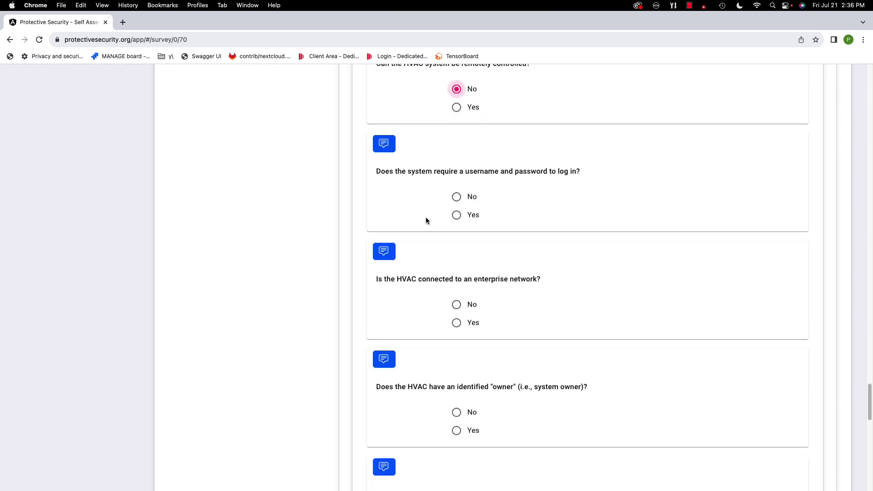
left_click(457, 214)
scroll(374, 187, "down", 2)
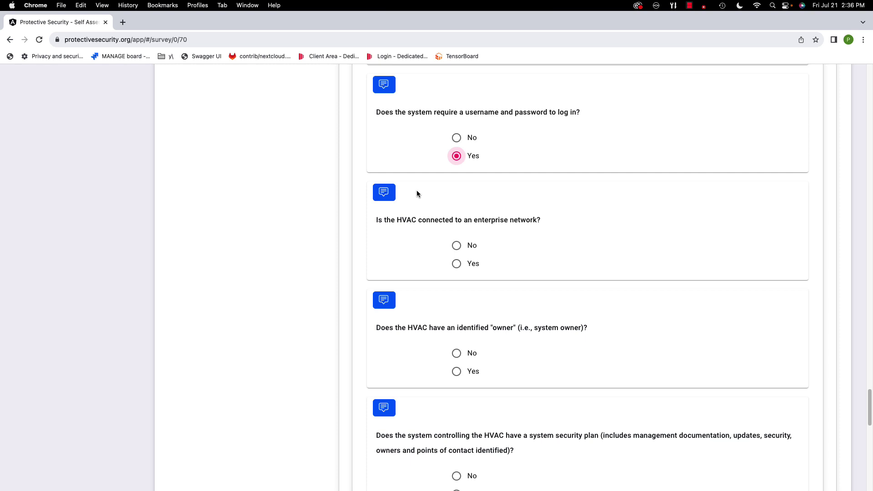
left_click(456, 246)
Step: Answer Yes to the HVAC having an identified owner, and Yes to its controlling system having a system security plan
scroll(302, 216, "down", 3)
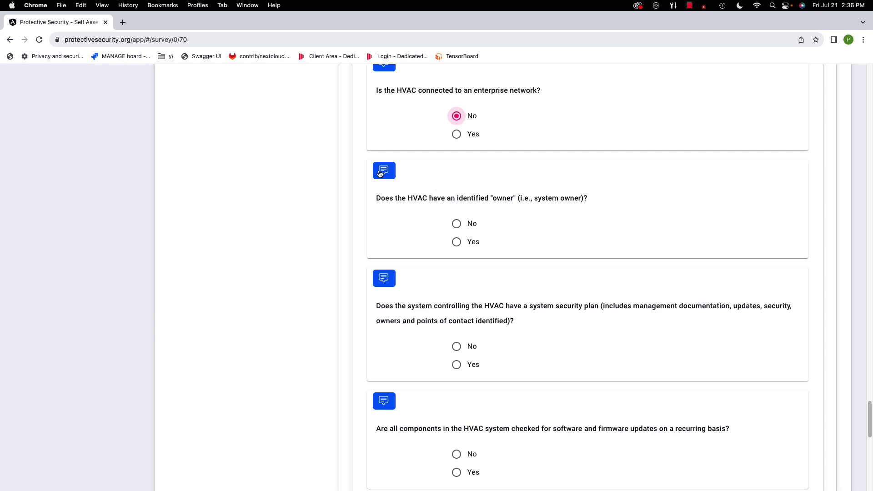
left_click(456, 242)
scroll(364, 221, "down", 4)
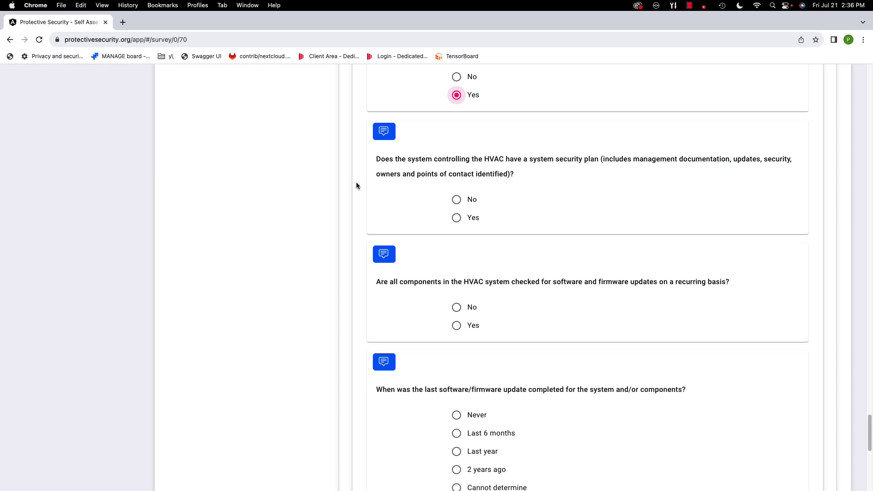
left_click(456, 218)
Step: Answer Yes to recurring software and firmware update checks for HVAC components, and choose Never for the last completed update
scroll(366, 201, "down", 1)
scroll(343, 209, "down", 2)
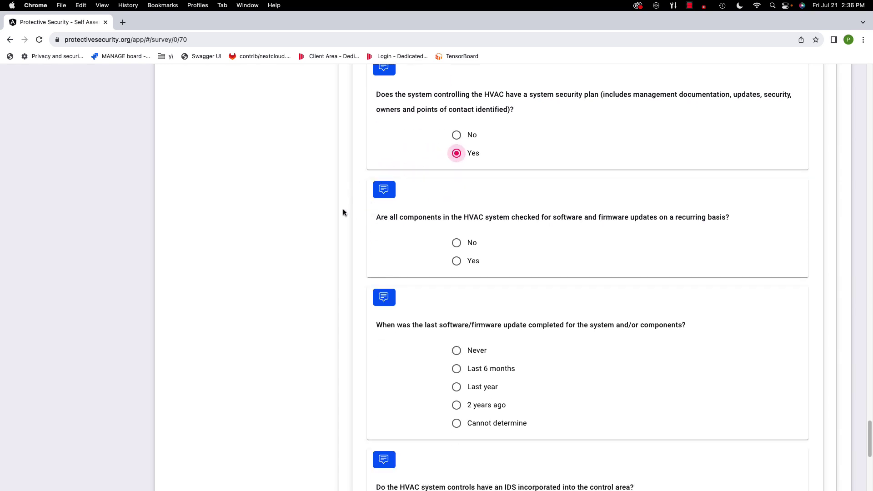
scroll(341, 208, "down", 2)
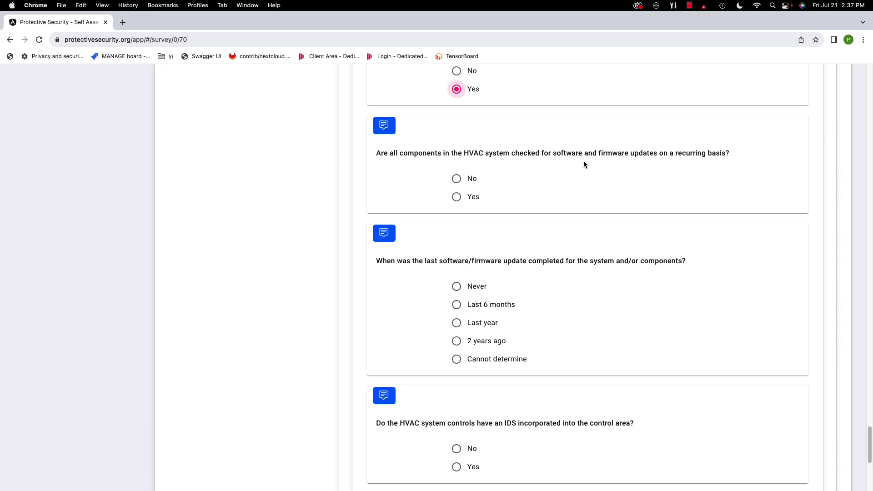
left_click(456, 196)
scroll(412, 190, "down", 3)
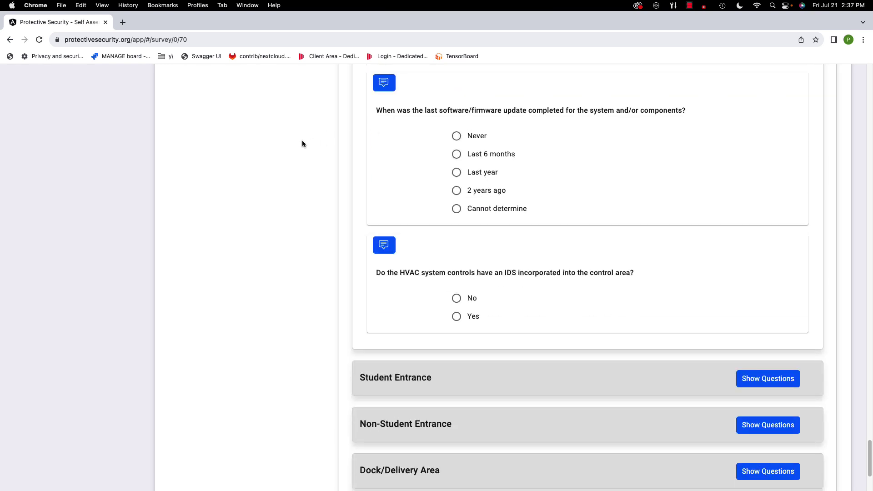
left_click(456, 135)
Step: Answer No to the HVAC system controls having an IDS incorporated into the control area
scroll(292, 145, "down", 3)
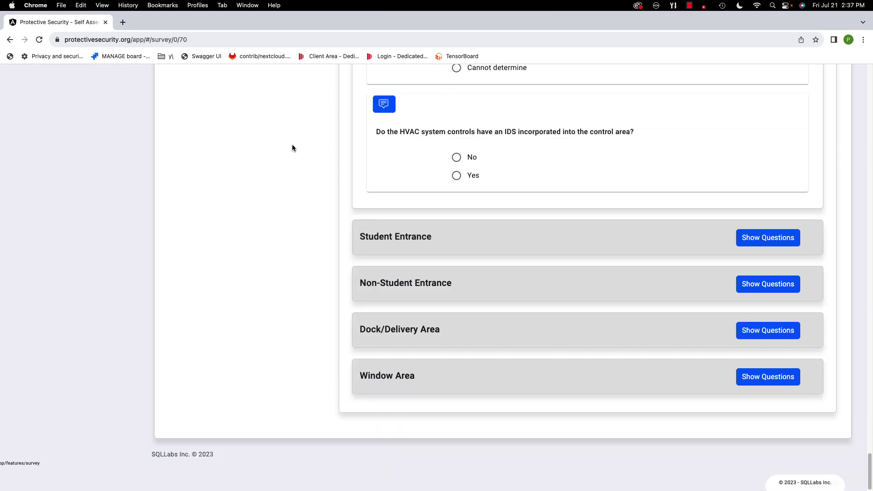
scroll(292, 148, "up", 1)
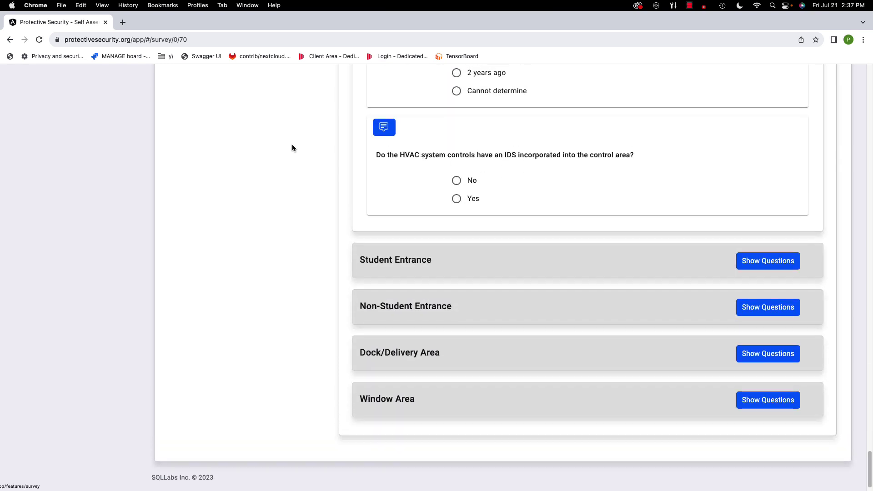
left_click_drag(505, 180, 631, 180)
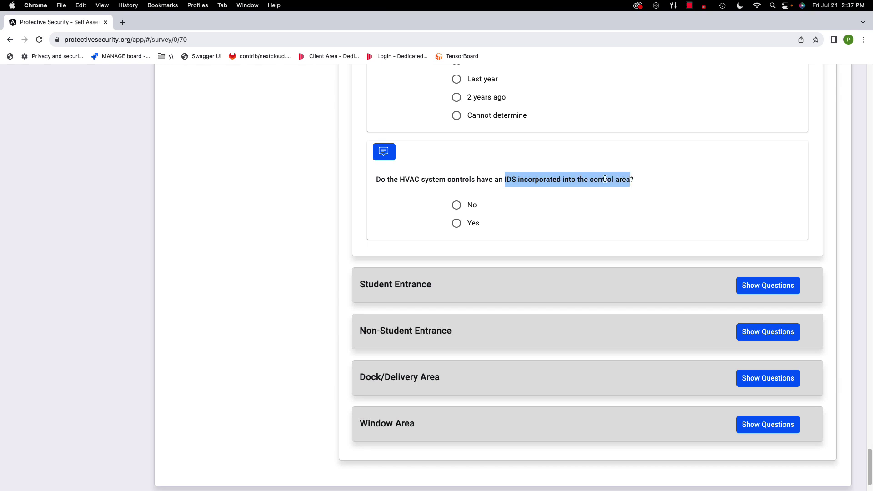
left_click_drag(381, 186, 617, 190)
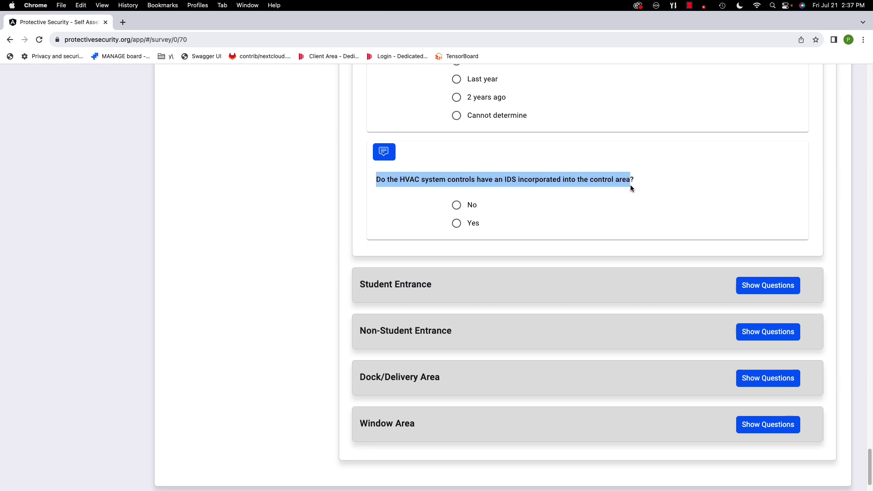
left_click(456, 204)
Step: Return to the start of the Section Overview Questions and collapse that question group
scroll(490, 203, "up", 20)
scroll(489, 205, "up", 20)
scroll(489, 207, "up", 20)
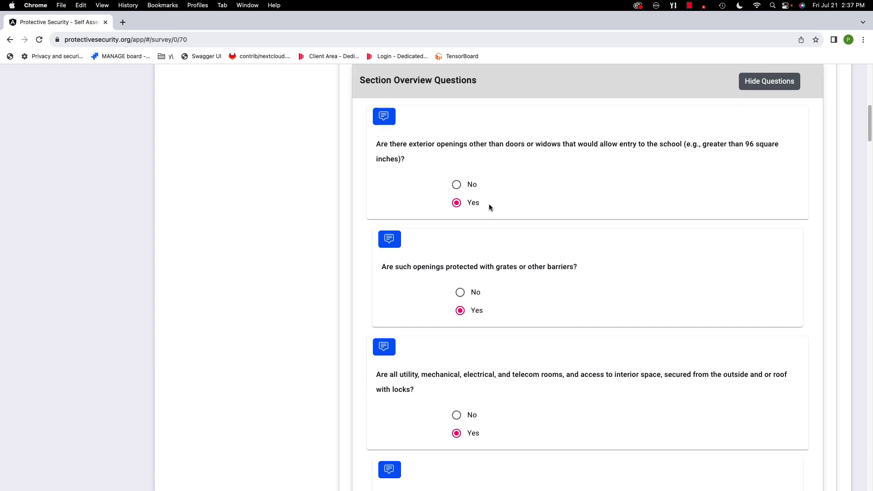
scroll(490, 203, "up", 3)
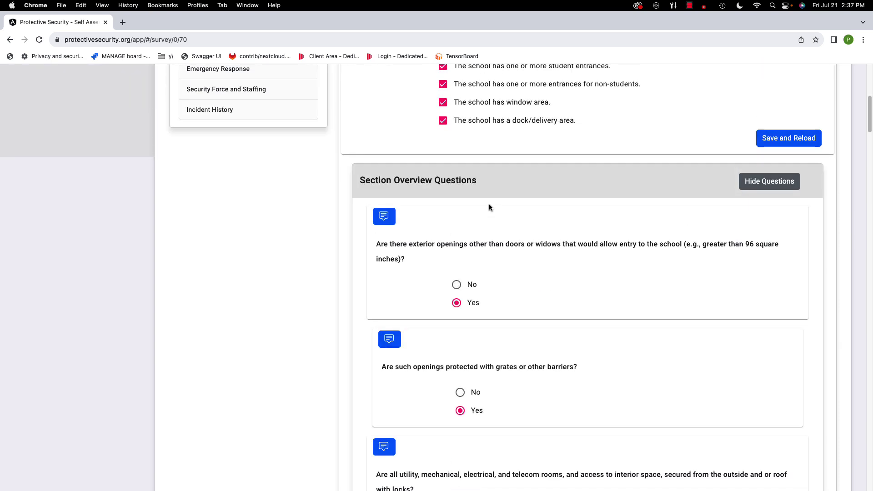
left_click(755, 182)
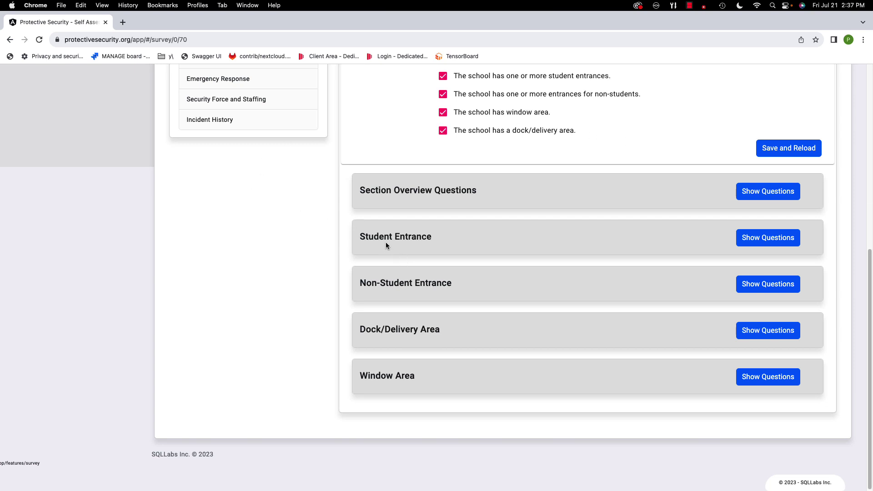
Step: Expand the Student Entrance questions and choose Metal clad as the construction of the students' main entrance door
left_click(764, 240)
scroll(688, 214, "down", 3)
scroll(688, 212, "down", 1)
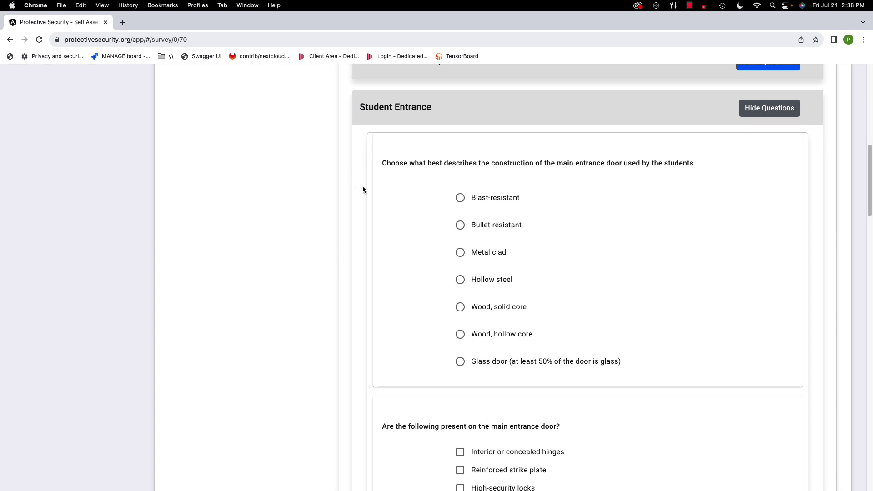
left_click(450, 251)
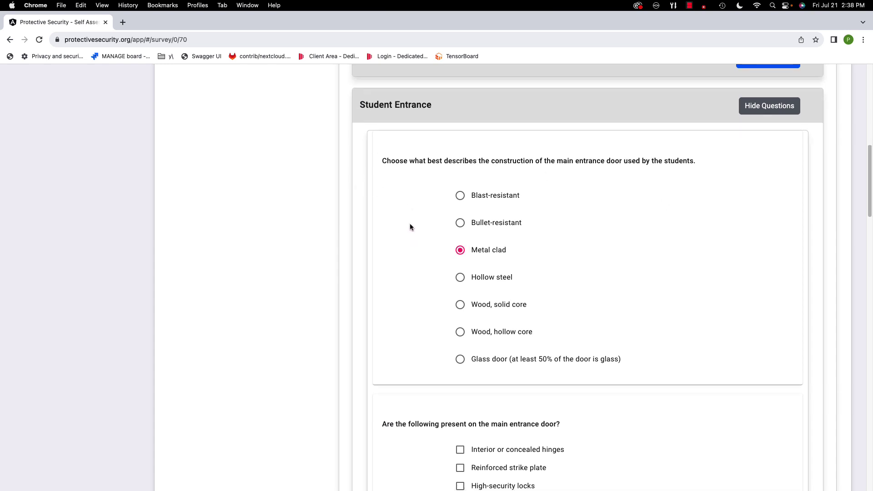
Step: Mark interior or concealed hinges, high-security locks and fire-rated door as present on the main entrance door
scroll(411, 223, "down", 4)
scroll(411, 226, "down", 1)
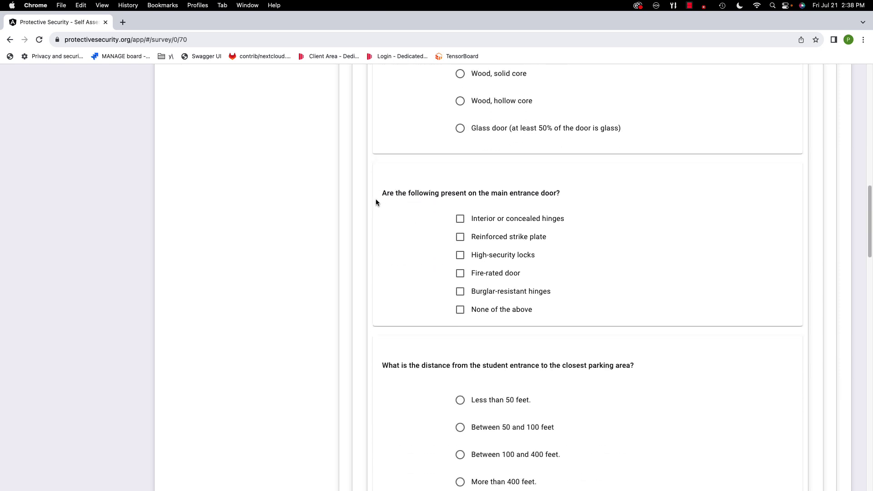
left_click_drag(380, 193, 568, 190)
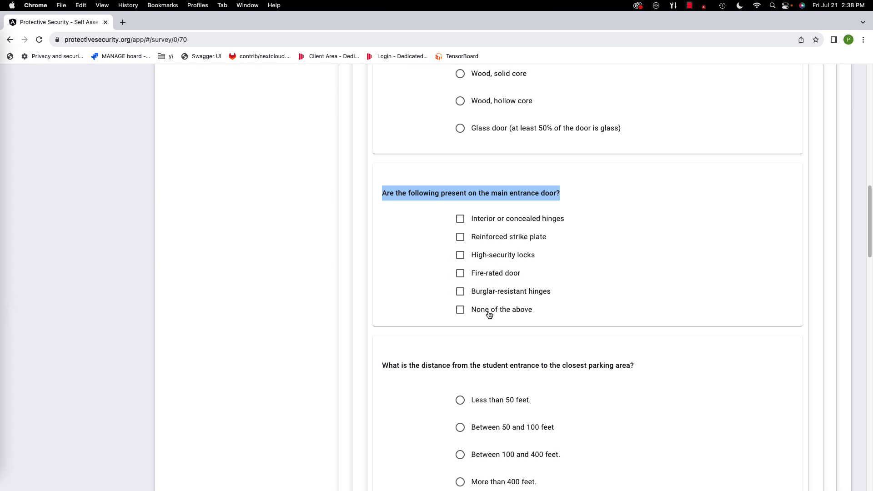
left_click(427, 226)
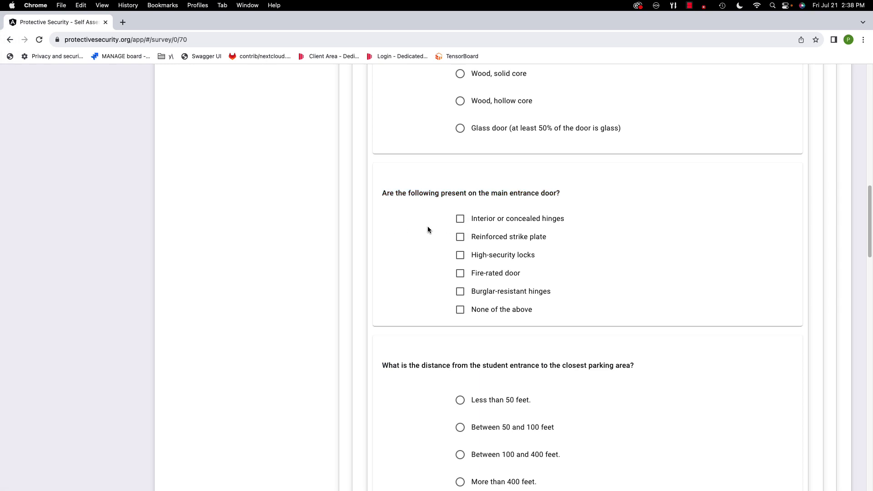
left_click(461, 219)
left_click(460, 255)
left_click(461, 273)
Step: Choose Less than 50 feet for the student entrance's distance to both the closest parking area and the closest drop off point
scroll(412, 269, "down", 1)
scroll(412, 270, "down", 2)
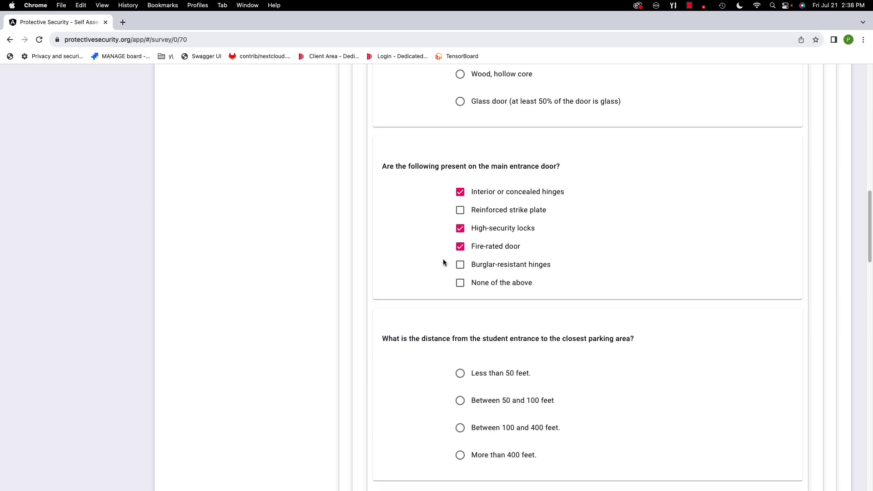
scroll(443, 263, "down", 3)
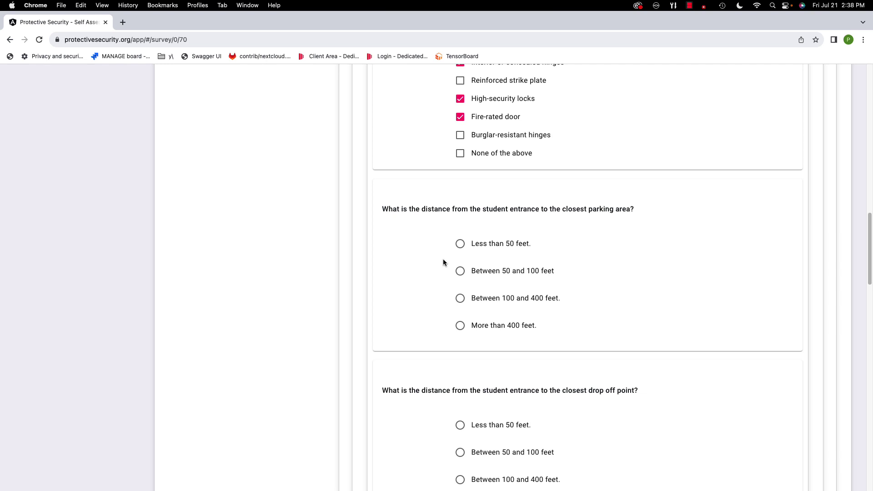
left_click(460, 243)
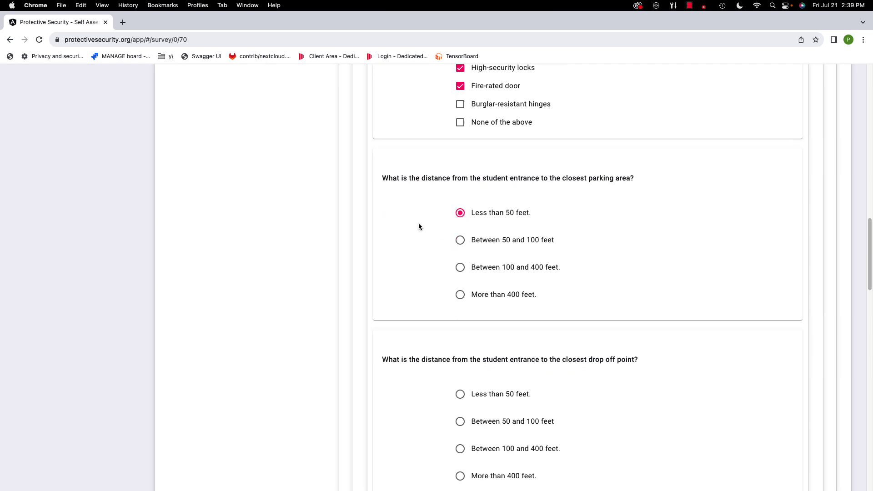
scroll(419, 226, "down", 4)
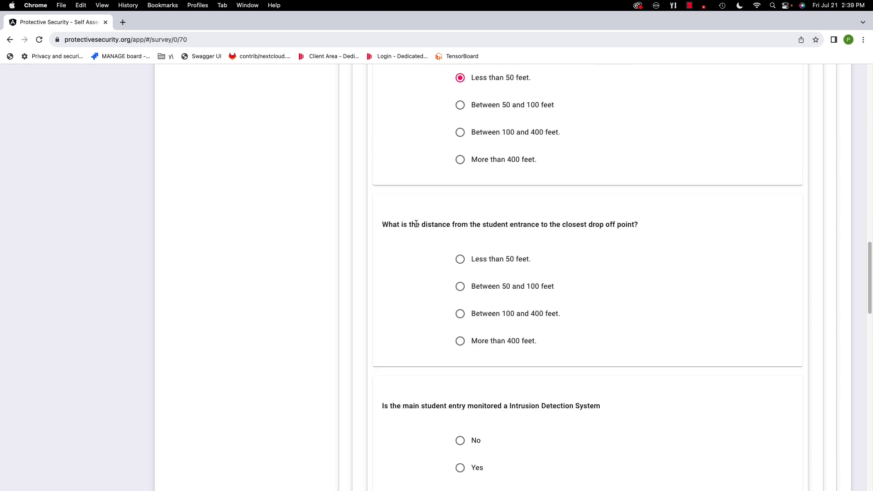
left_click(461, 259)
scroll(372, 235, "down", 3)
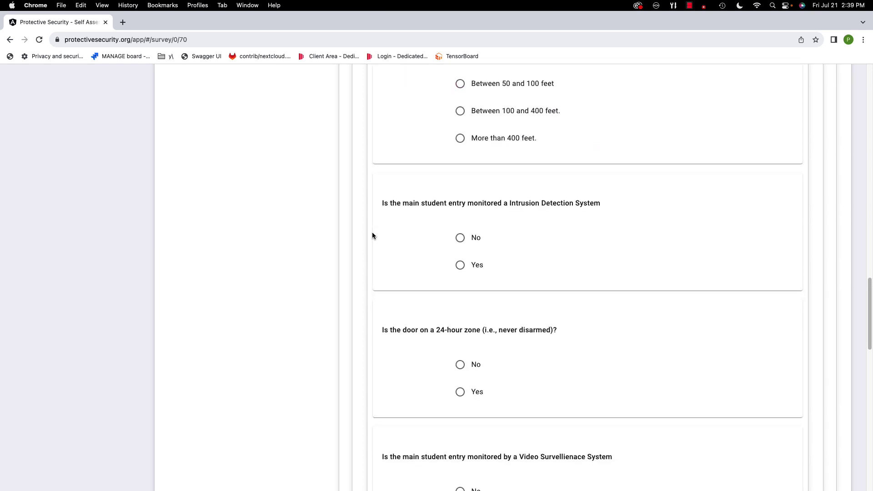
scroll(373, 231, "up", 2)
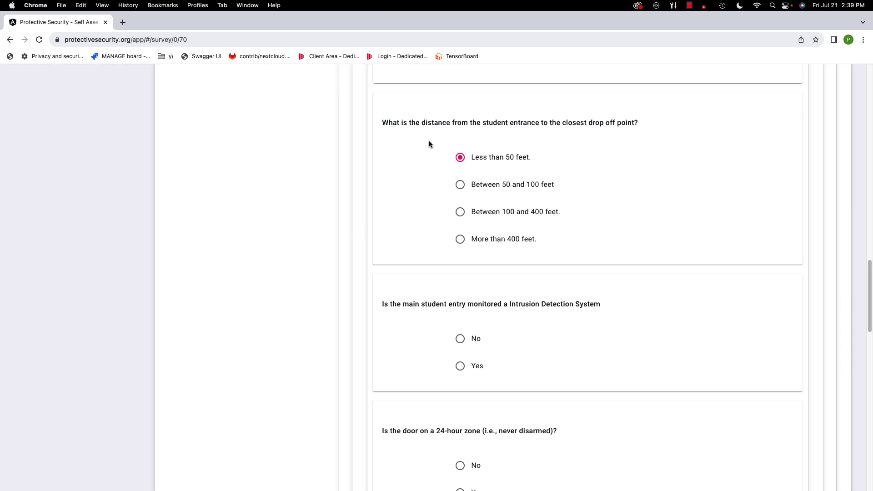
left_click_drag(383, 123, 648, 119)
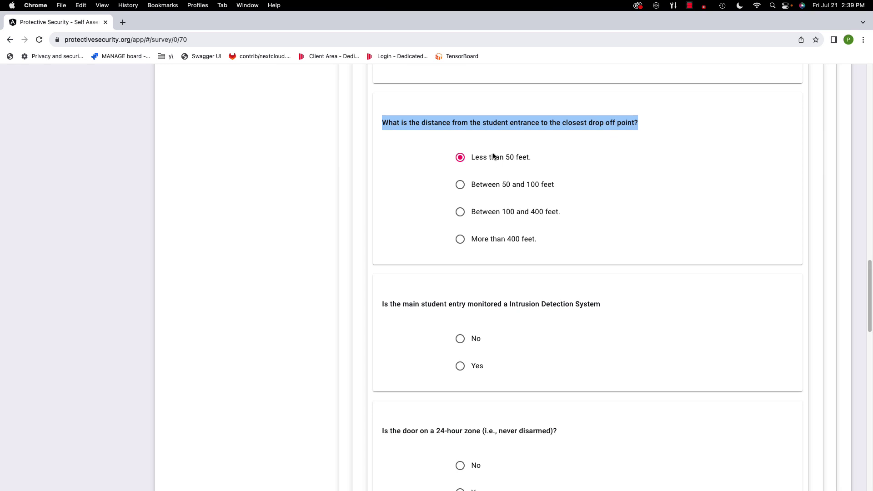
left_click(444, 157)
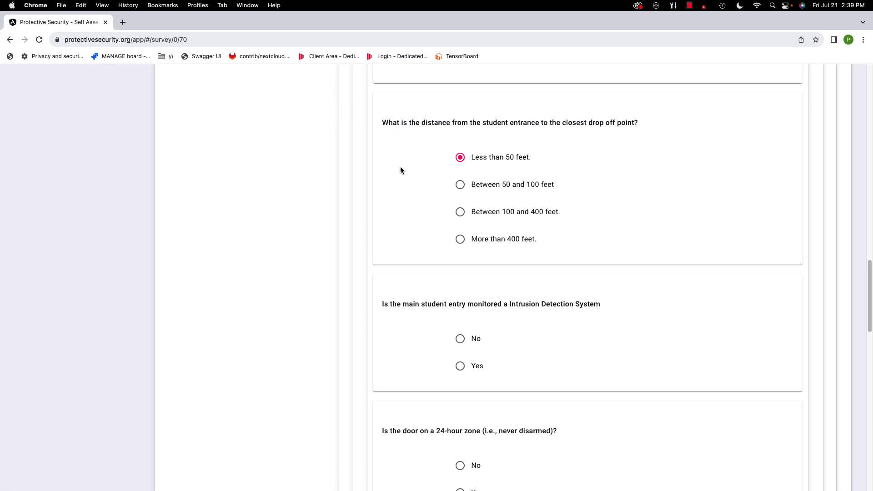
Step: Answer Yes to the main student entry being monitored by an Intrusion Detection System
scroll(401, 170, "down", 5)
left_click_drag(386, 179, 612, 176)
left_click(613, 176)
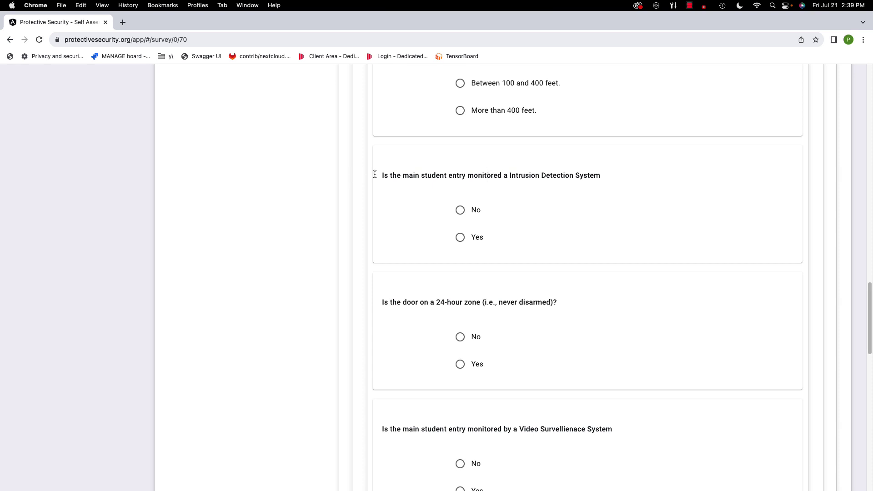
left_click(460, 236)
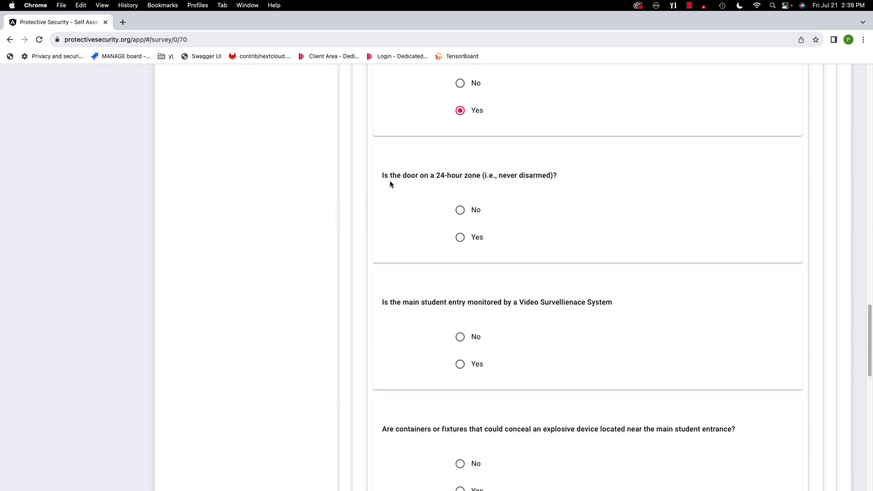
Step: Answer Yes to the student entrance door being on a 24-hour zone and to its monitoring by a Video Surveillance System
left_click_drag(384, 176, 579, 178)
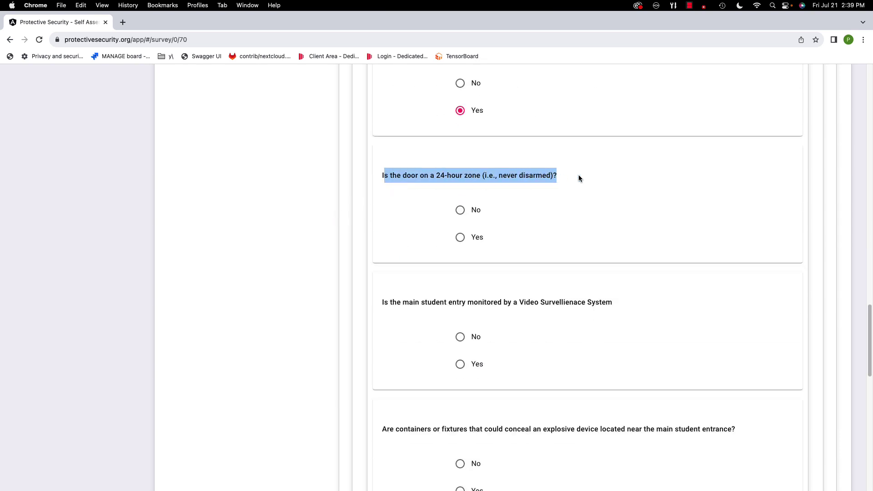
left_click(375, 181)
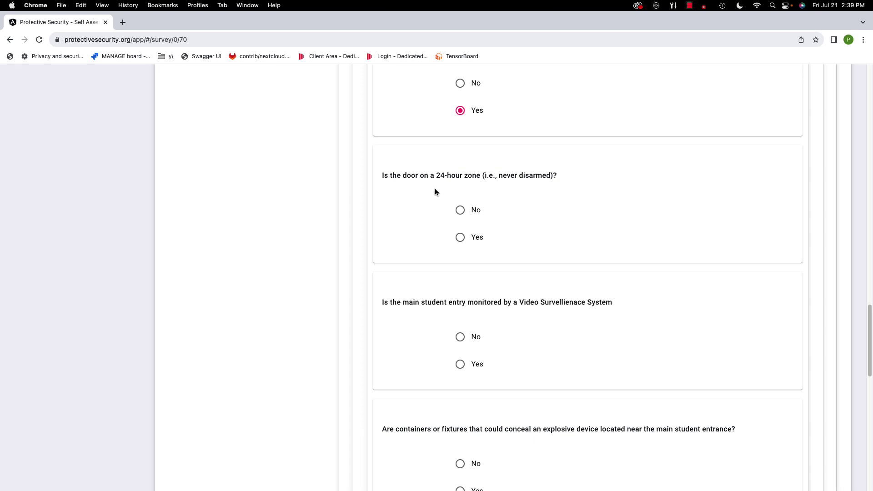
left_click(460, 238)
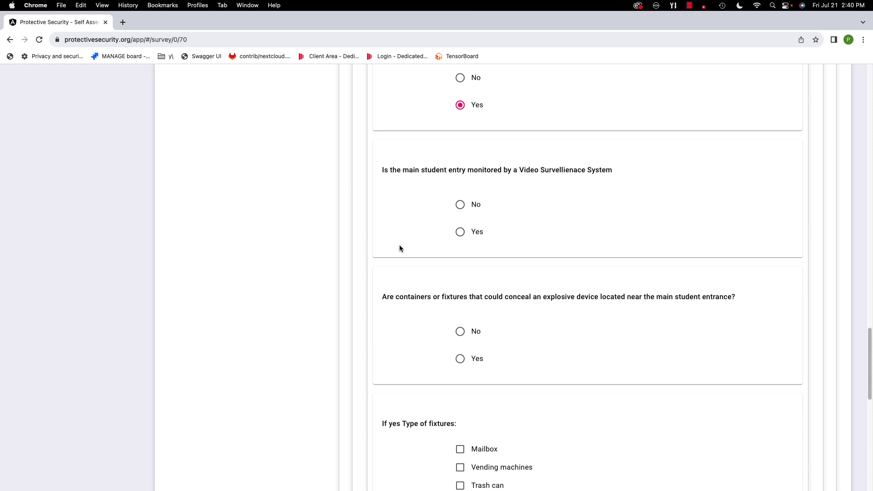
left_click(460, 232)
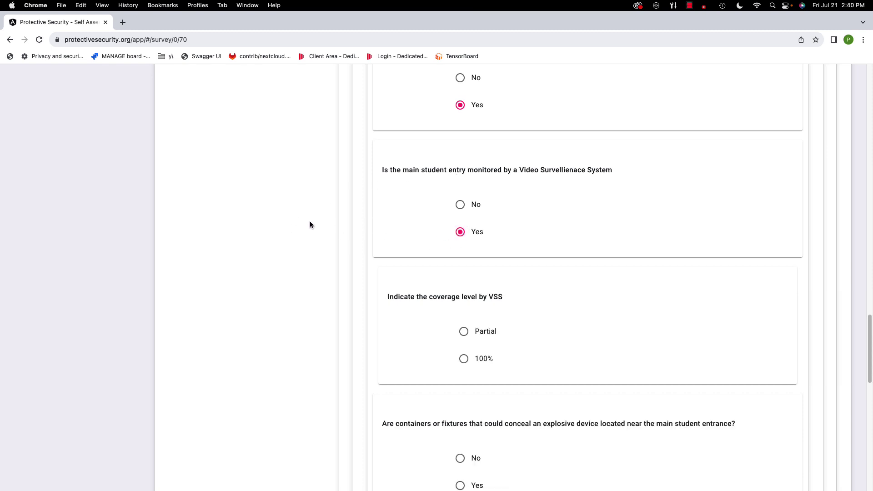
Step: Set the VSS coverage level for the main student entry to 100%
scroll(394, 301, "down", 1)
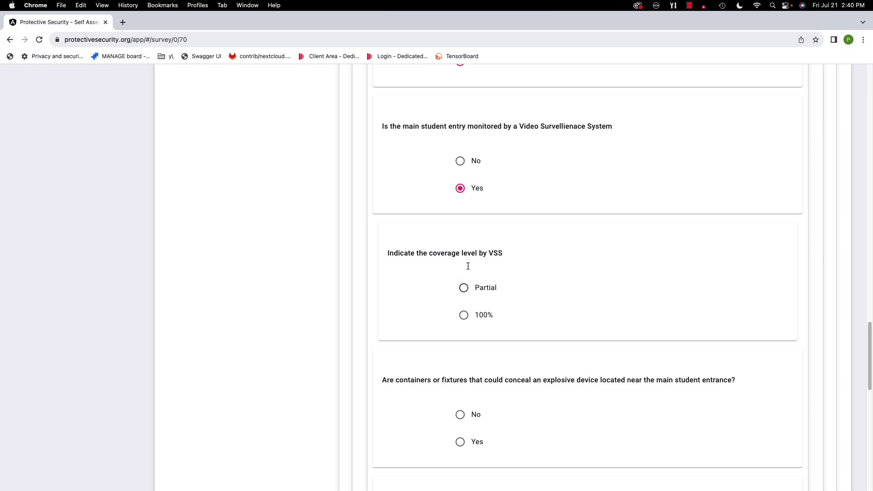
left_click_drag(518, 256, 383, 256)
left_click(411, 265)
scroll(506, 284, "down", 1)
scroll(507, 284, "down", 1)
left_click(464, 256)
scroll(423, 255, "down", 2)
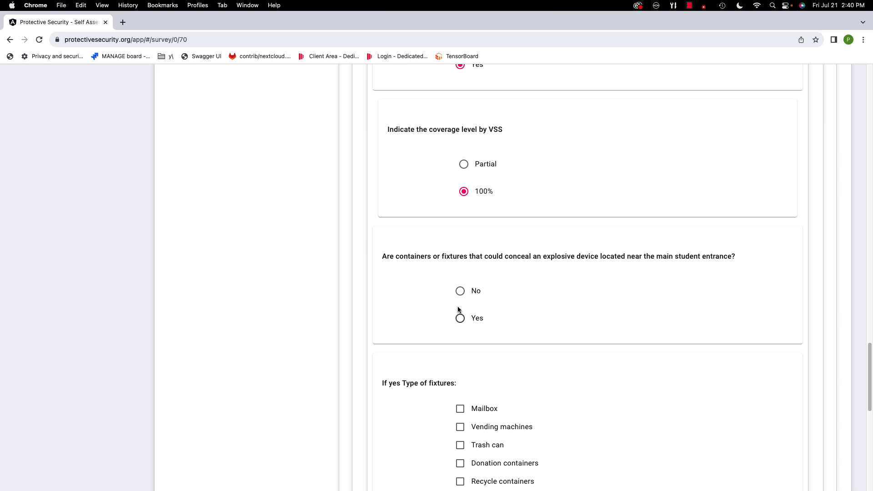
Step: Answer No to containers or fixtures that could conceal an explosive device being located near the main student entrance
left_click(461, 291)
scroll(398, 300, "down", 3)
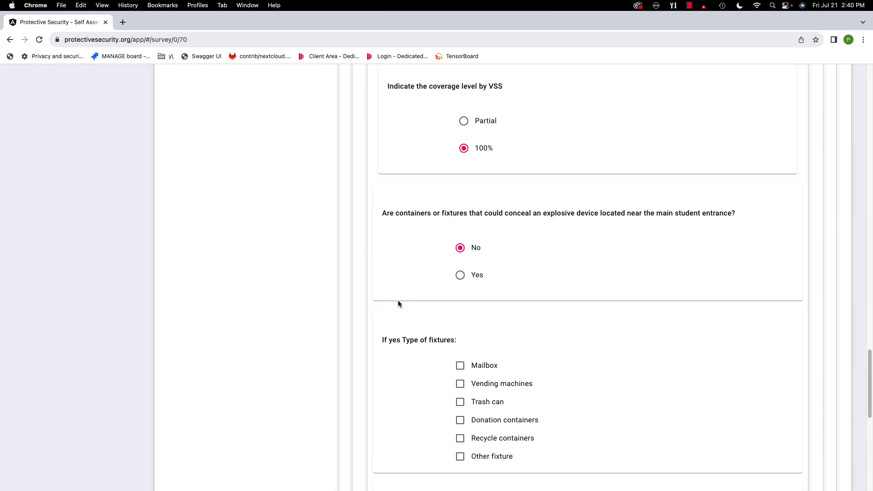
scroll(399, 303, "down", 2)
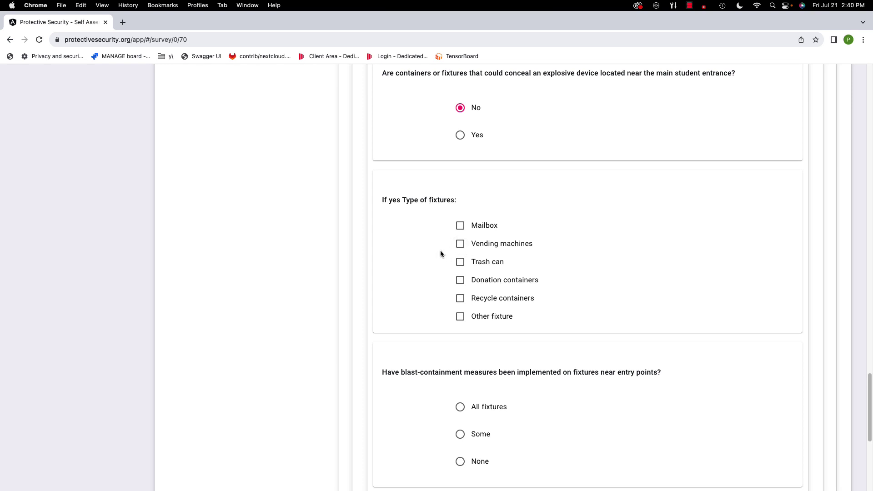
scroll(470, 219, "down", 5)
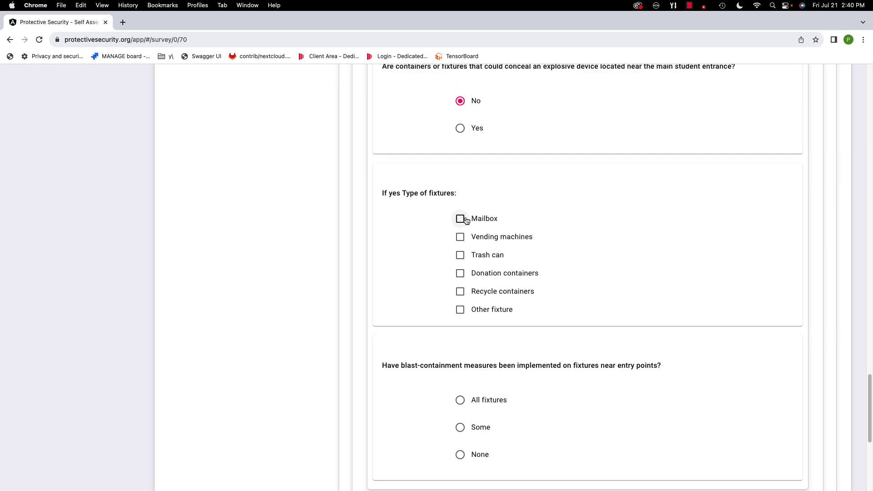
scroll(466, 220, "up", 6)
scroll(467, 221, "down", 3)
scroll(442, 207, "down", 5)
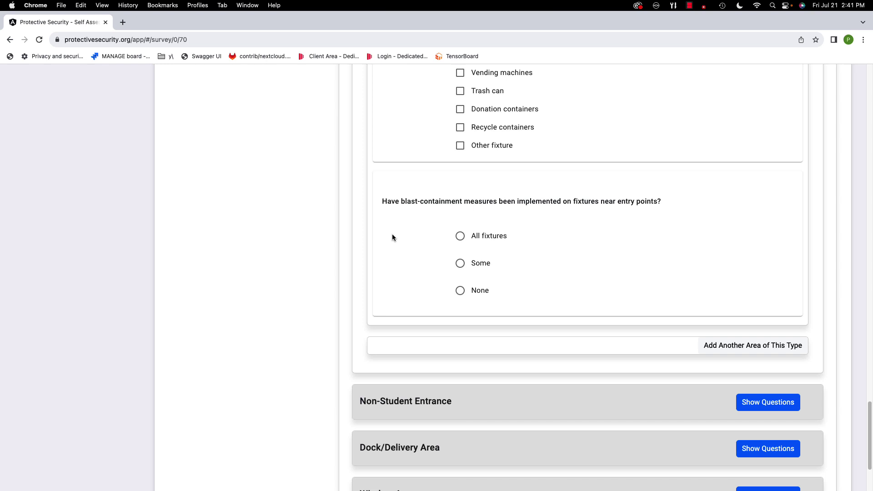
Step: Choose All fixtures for blast-containment measures near the student entry points and review the Student Entrance answers
left_click(460, 236)
left_click(460, 236)
scroll(374, 248, "up", 20)
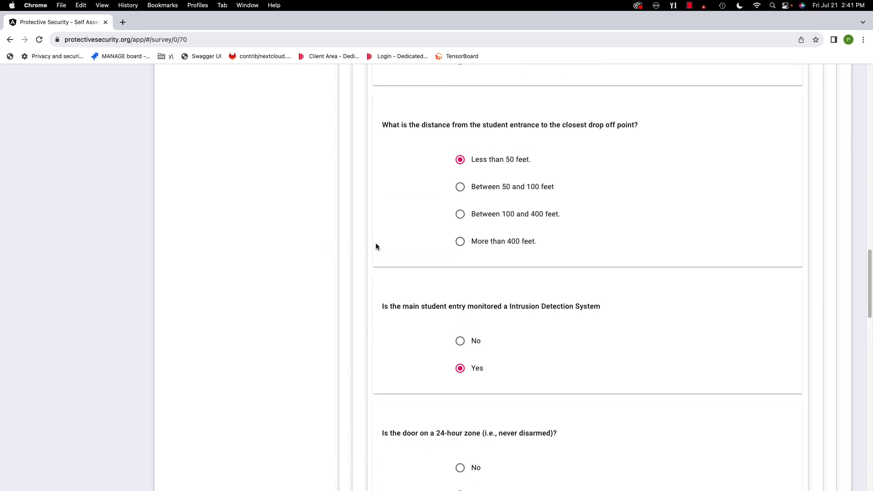
scroll(377, 243, "down", 12)
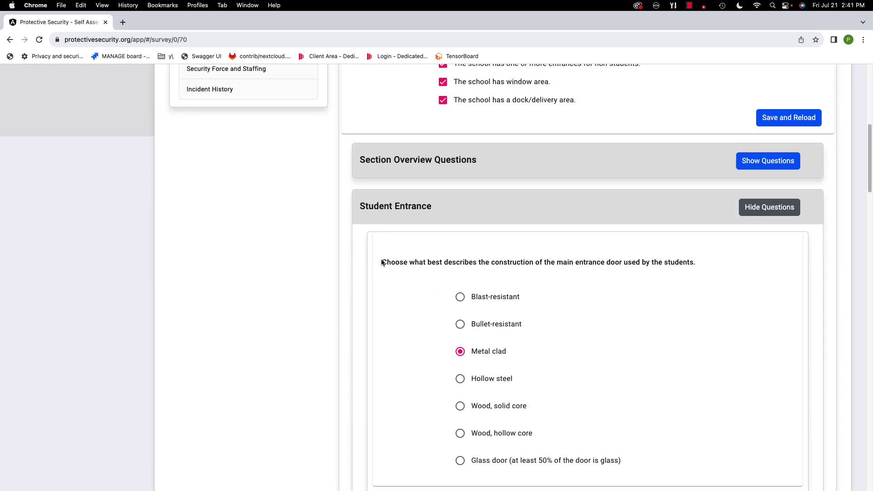
scroll(398, 253, "down", 15)
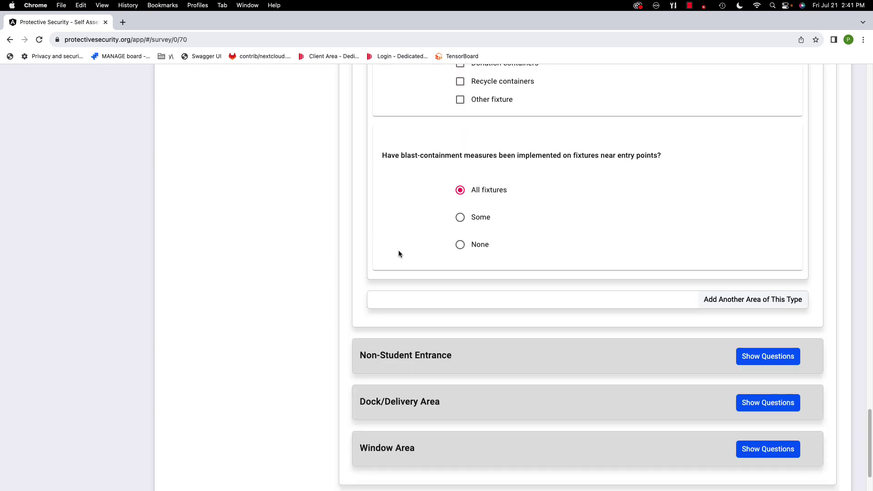
left_click(708, 230)
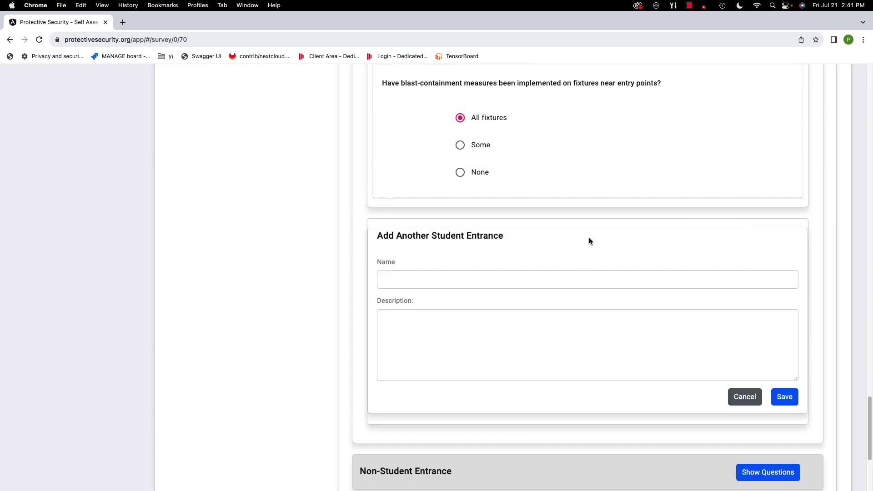
left_click(388, 278)
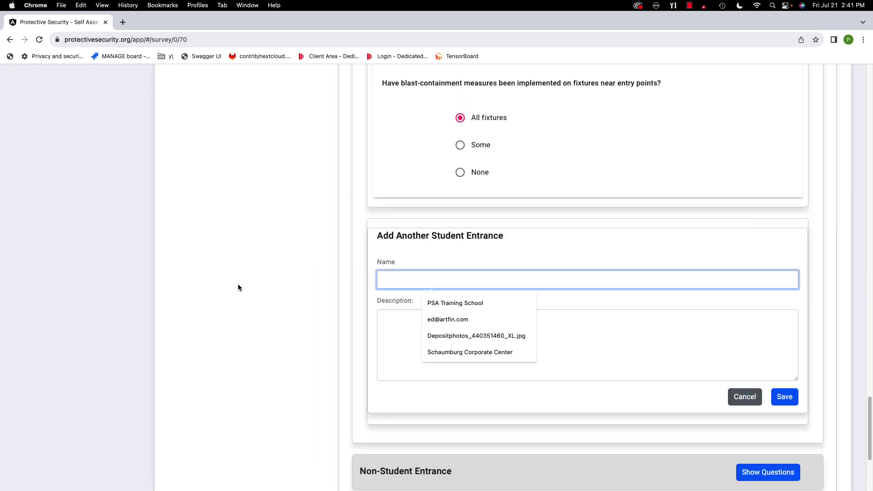
left_click(540, 366)
left_click(744, 397)
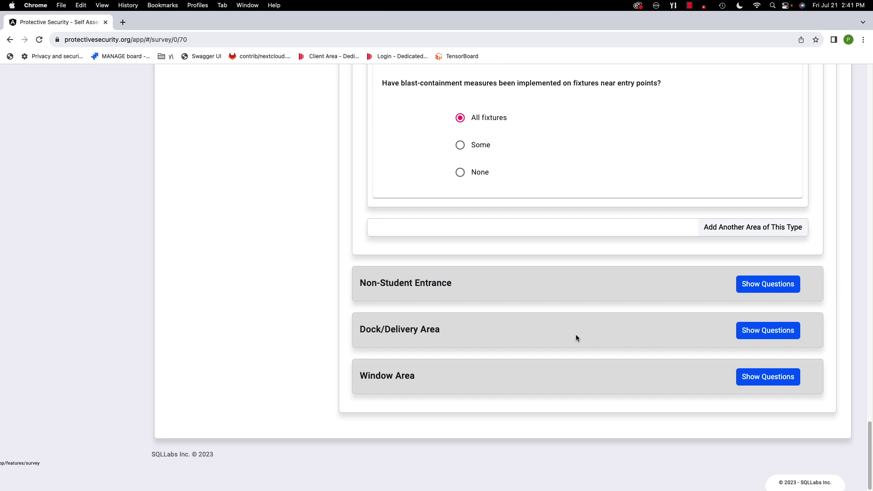
Step: Collapse the completed Student Entrance questions
scroll(576, 338, "up", 20)
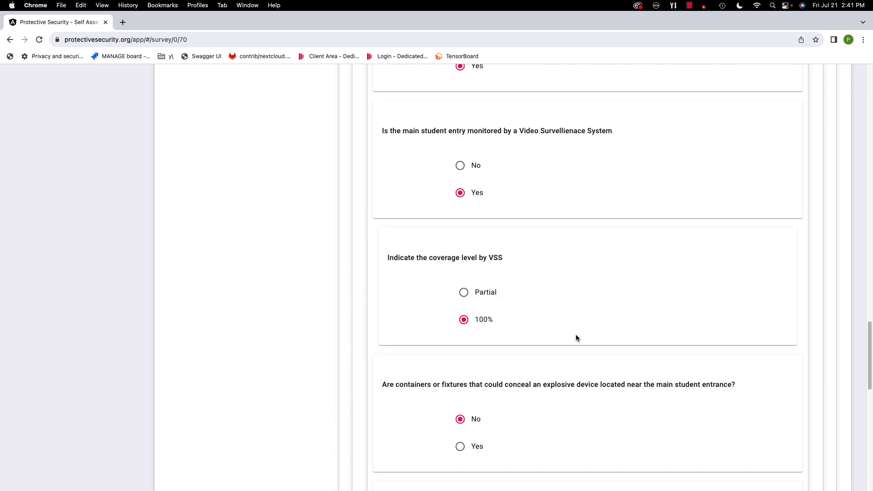
scroll(575, 338, "down", 8)
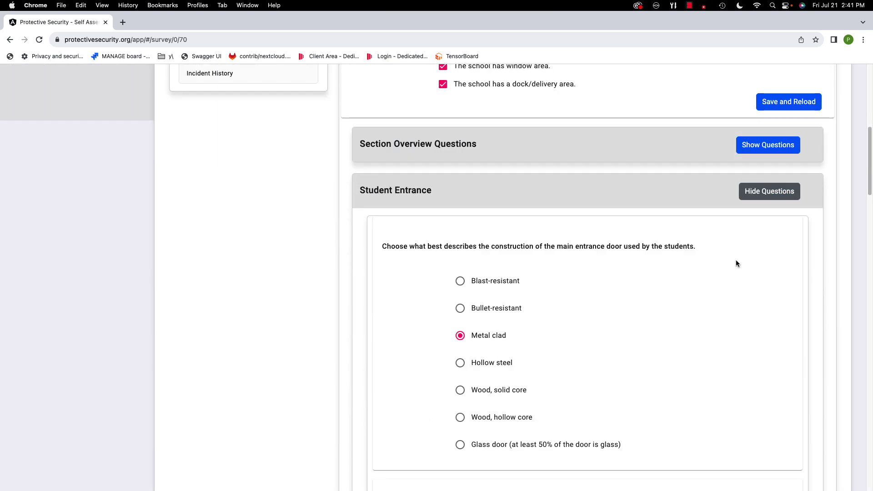
left_click(741, 193)
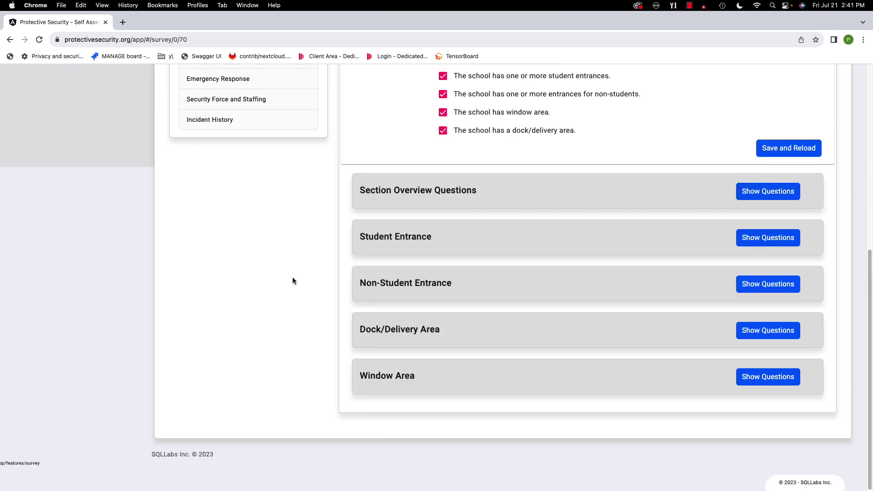
Step: Expand the Non-Student Entrance questions and choose Hollow steel as the main entrance door's construction
left_click(768, 284)
scroll(602, 253, "down", 2)
scroll(602, 256, "down", 2)
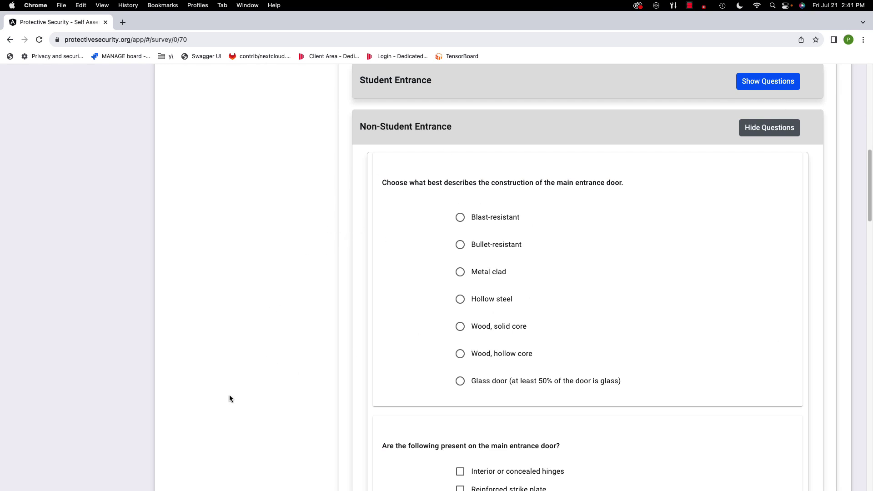
left_click(460, 299)
scroll(409, 304, "down", 5)
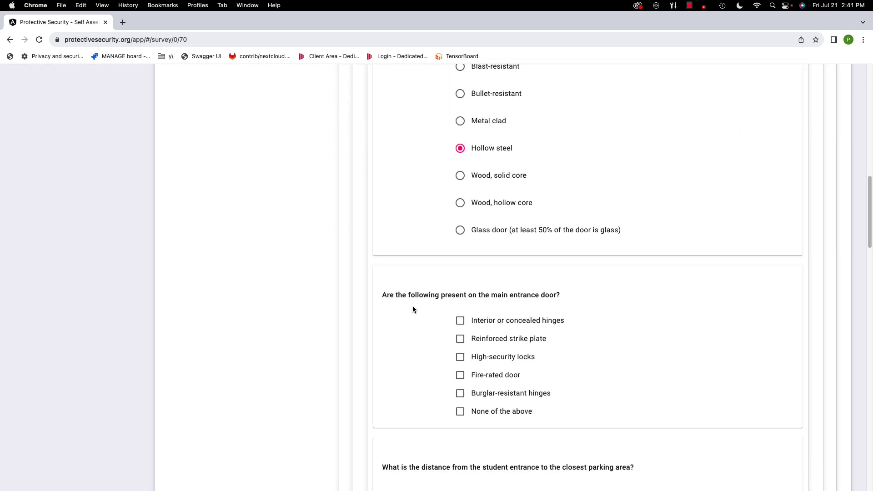
Step: Mark reinforced strike plate, high-security locks and fire-rated door as present on the non-student main entrance door
left_click(460, 294)
left_click(461, 312)
left_click(460, 276)
scroll(364, 301, "down", 5)
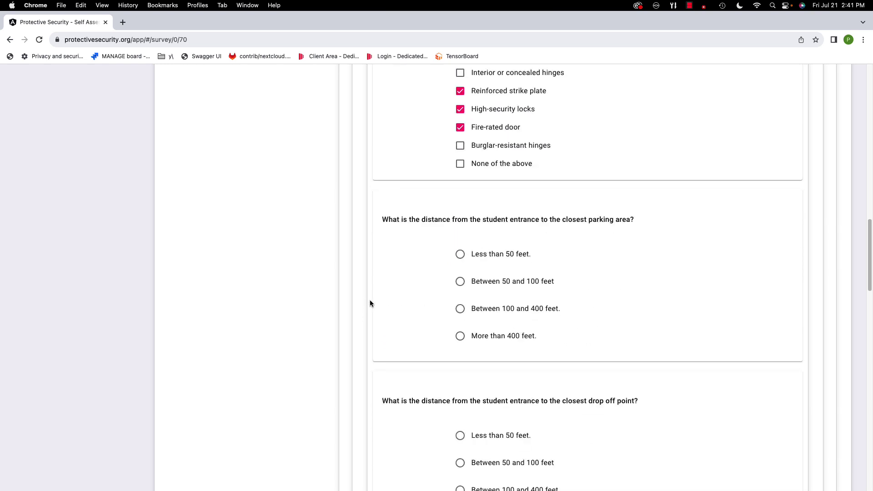
Step: In the Non-Student Entrance questions, choose Between 100 and 400 feet for the distance to both the closest parking area and drop off point
left_click(460, 309)
scroll(439, 277, "down", 5)
scroll(438, 280, "down", 2)
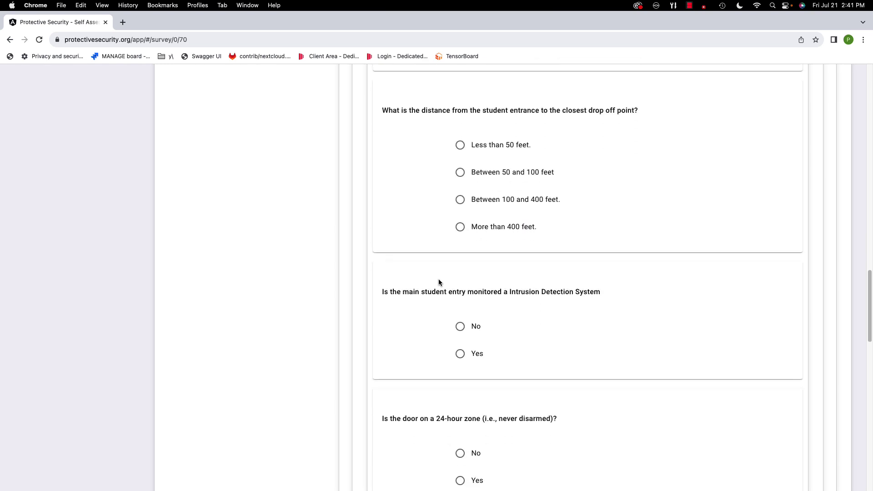
left_click(460, 199)
Step: In the Non-Student Entrance questions, answer Yes to Intrusion Detection System monitoring and to the door being on a 24-hour zone
scroll(422, 212, "down", 1)
scroll(423, 212, "down", 3)
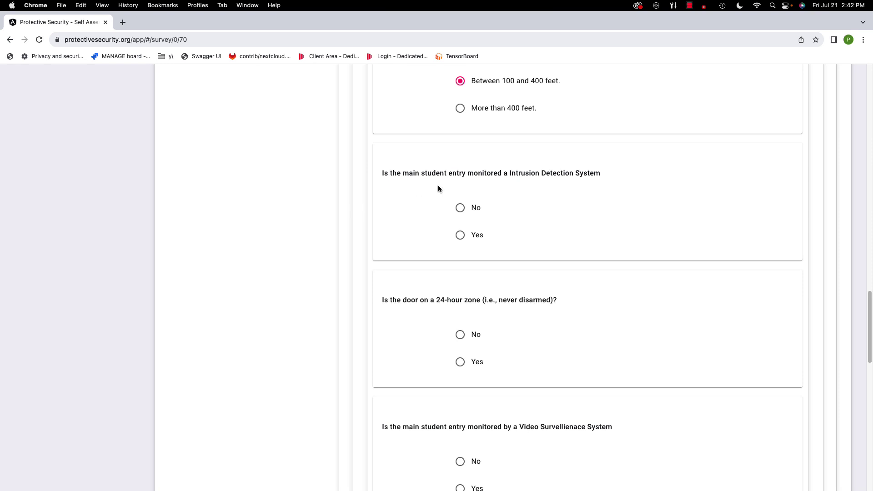
scroll(438, 187, "up", 2)
scroll(438, 186, "down", 3)
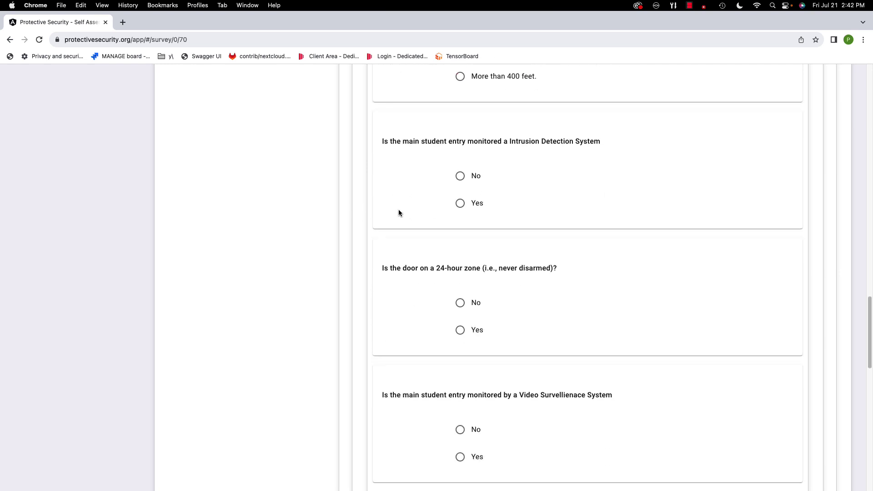
scroll(465, 177, "down", 1)
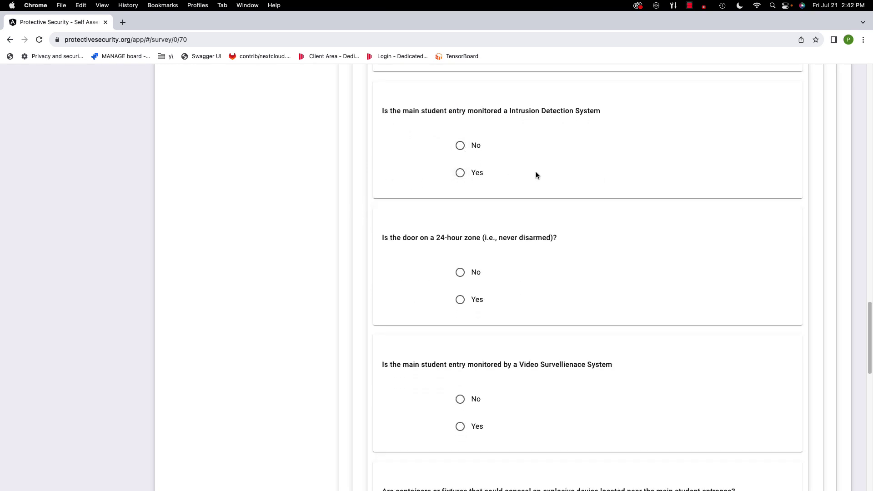
left_click(460, 173)
scroll(443, 179, "down", 2)
left_click(460, 248)
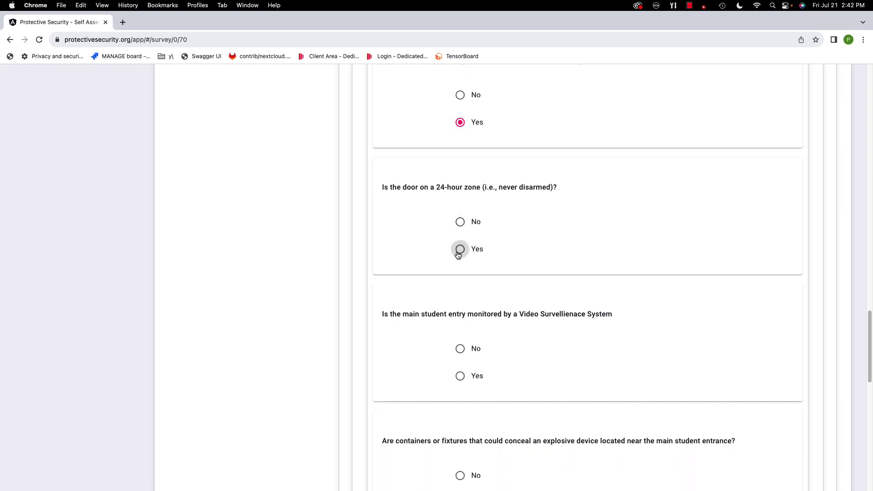
Step: In the Non-Student Entrance questions, answer Yes to Video Surveillance System monitoring and select a VSS coverage level
scroll(423, 222, "down", 5)
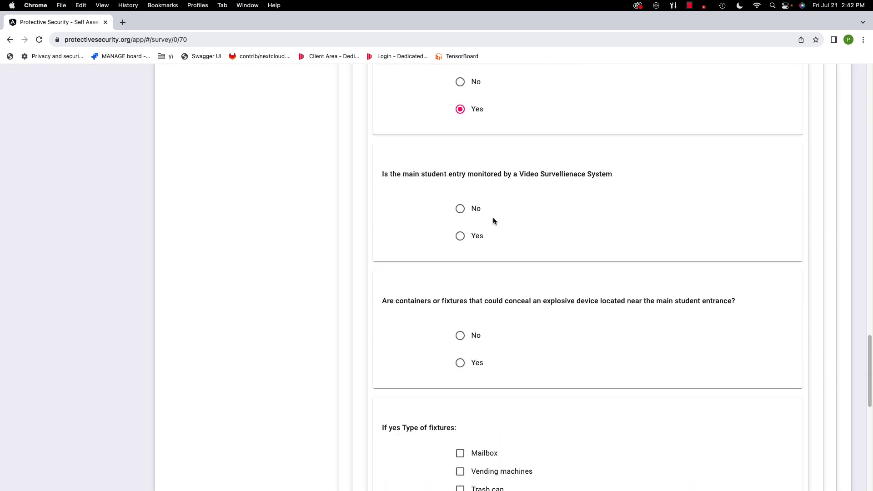
left_click(460, 236)
scroll(425, 227, "down", 7)
left_click(463, 166)
scroll(368, 219, "down", 3)
Step: In the Non-Student Entrance questions, answer No to containers or fixtures that could conceal an explosive device, with the Mailbox fixture type cleared
left_click(460, 256)
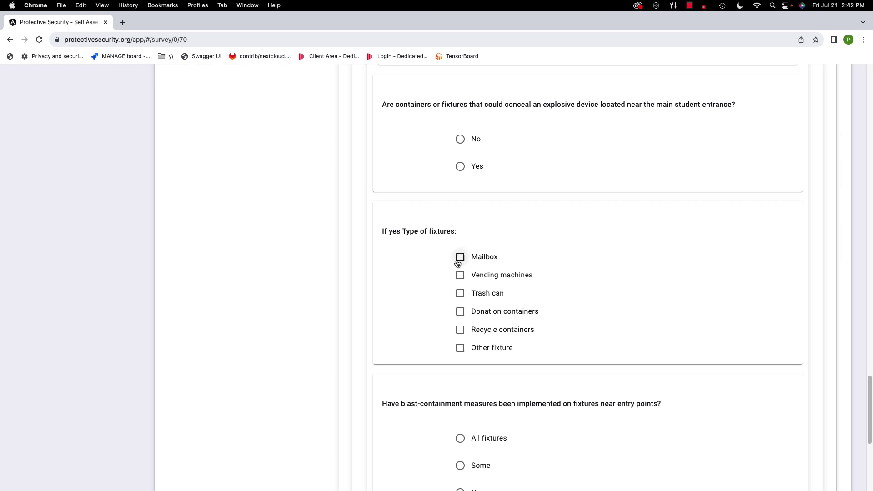
left_click(460, 166)
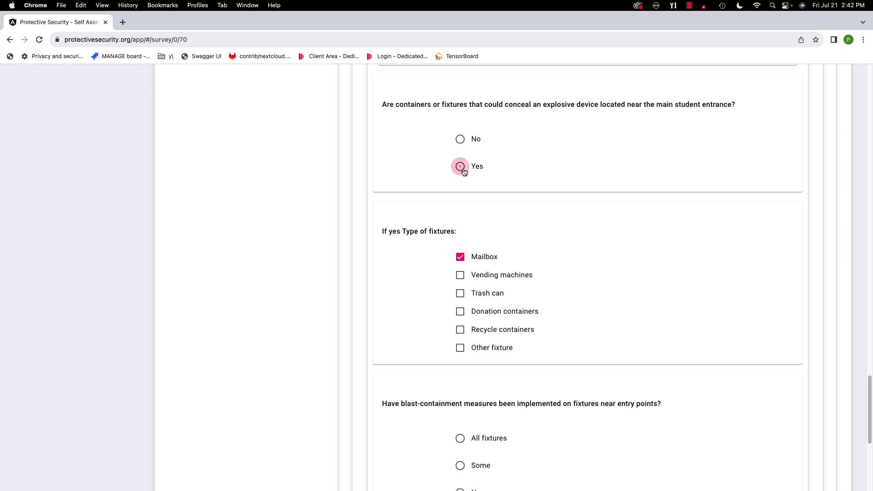
left_click(460, 139)
scroll(427, 217, "down", 3)
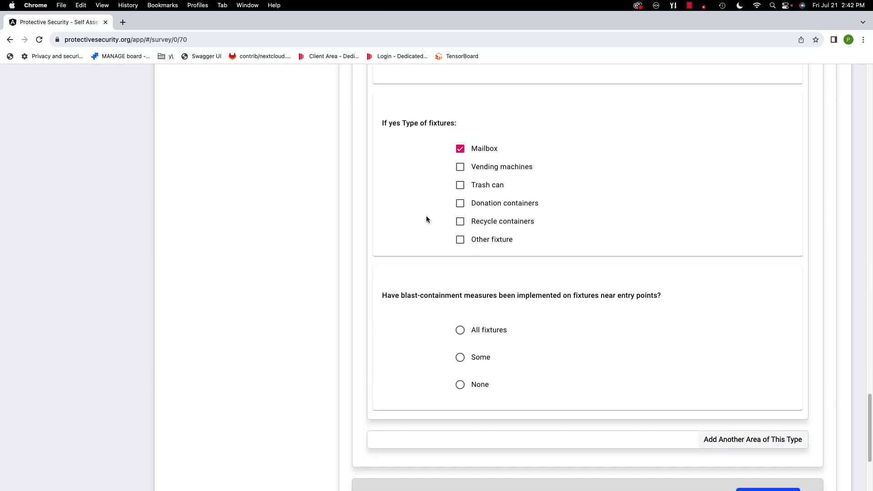
left_click(460, 149)
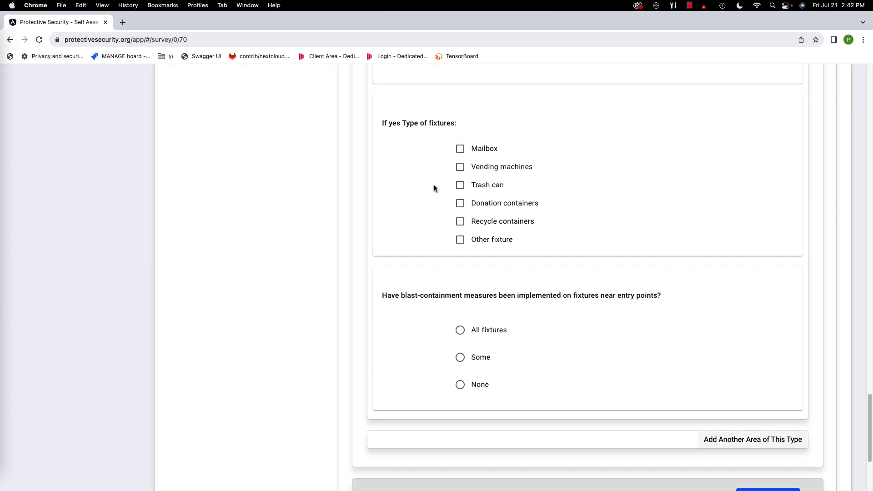
Step: Choose Some for blast-containment measures on fixtures near the non-student entry points
scroll(437, 186, "down", 2)
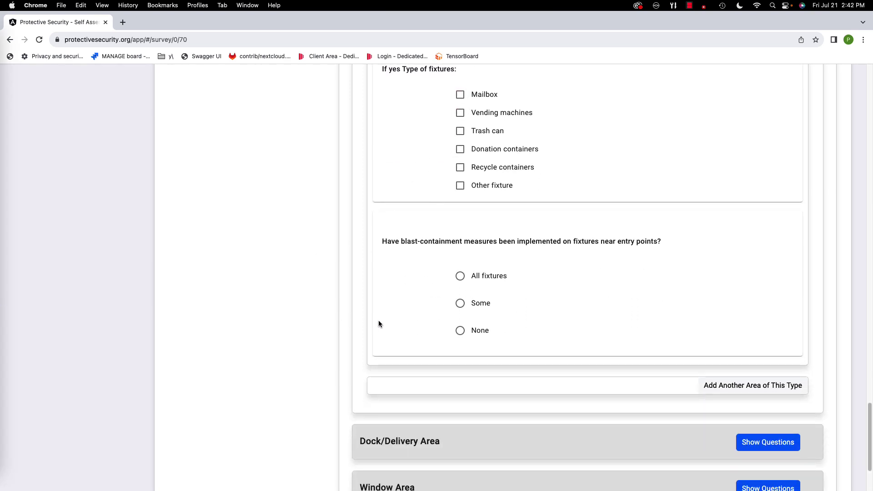
left_click(460, 303)
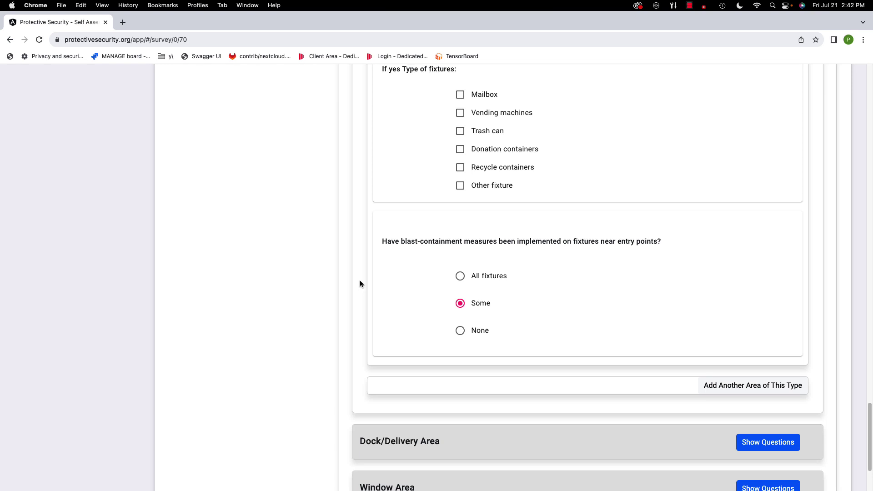
scroll(412, 277, "up", 20)
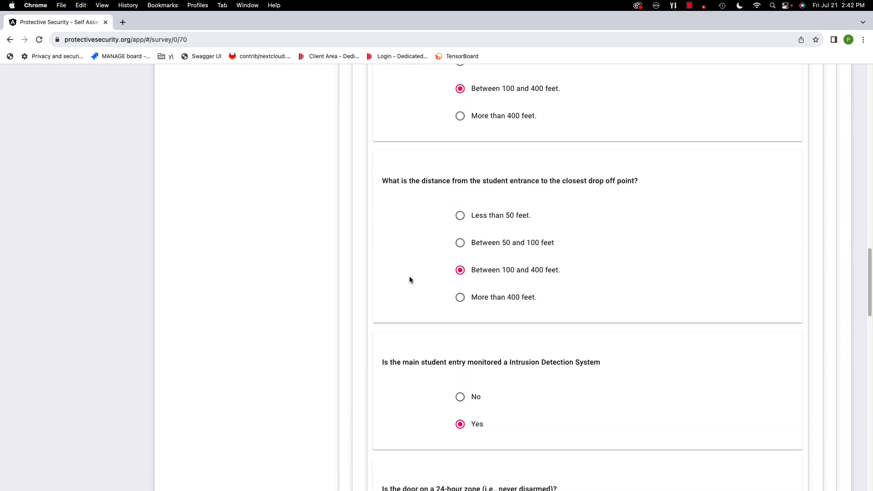
Step: Collapse the Non-Student Entrance questions and expand the Dock/Delivery Area questions
scroll(409, 276, "up", 10)
scroll(417, 280, "down", 15)
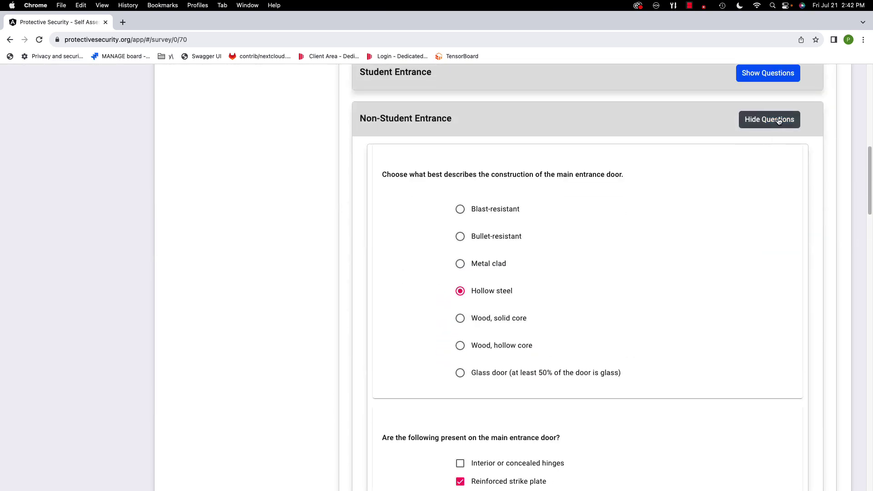
left_click(755, 119)
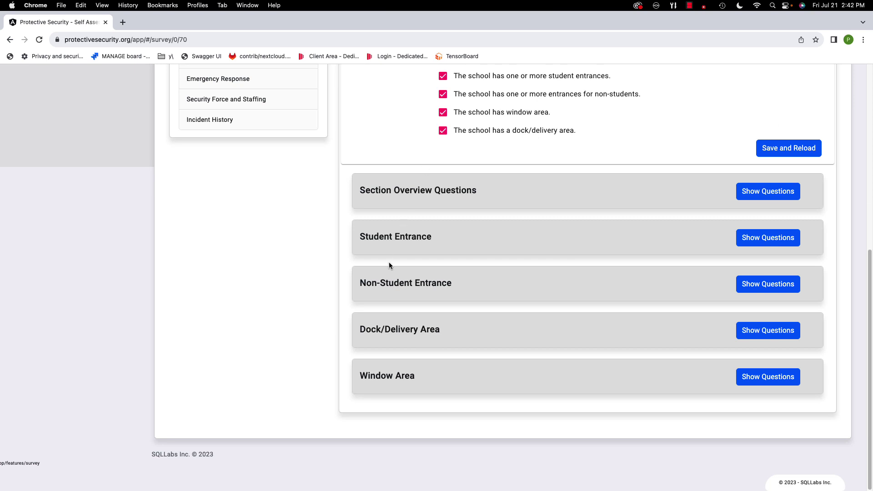
left_click(788, 328)
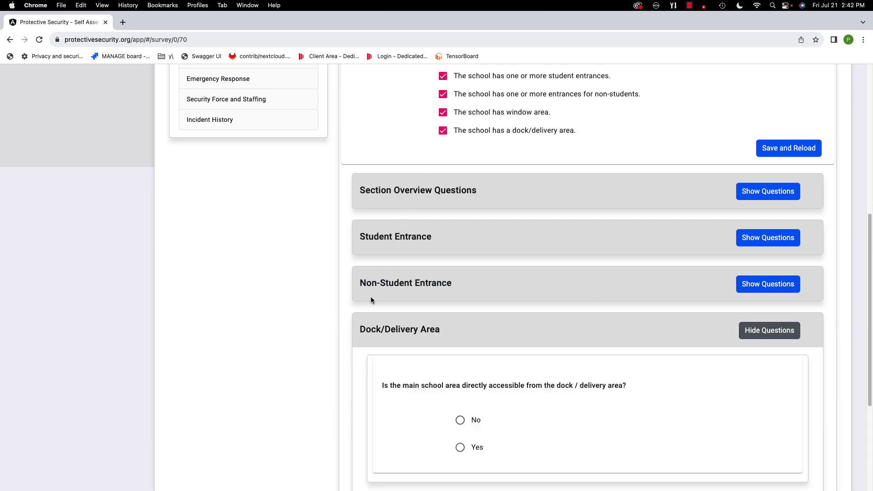
Step: In the Dock/Delivery Area questions, answer Yes to direct access to the main school area and No to the dock being attended during school hours
scroll(272, 228, "down", 3)
scroll(272, 227, "down", 2)
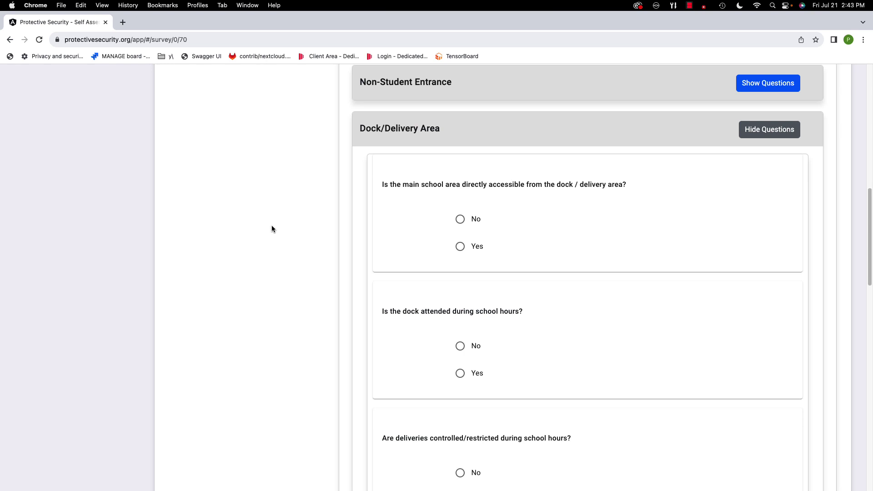
left_click(460, 247)
scroll(353, 247, "down", 2)
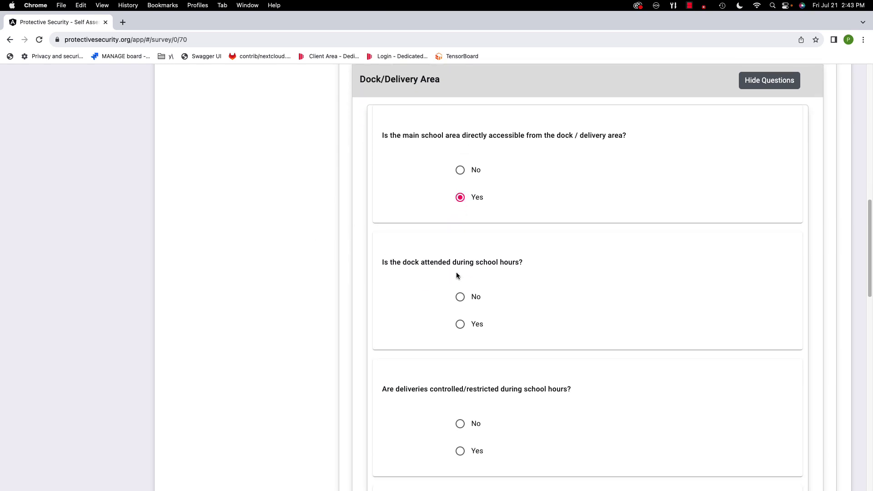
scroll(456, 275, "down", 6)
scroll(457, 275, "up", 2)
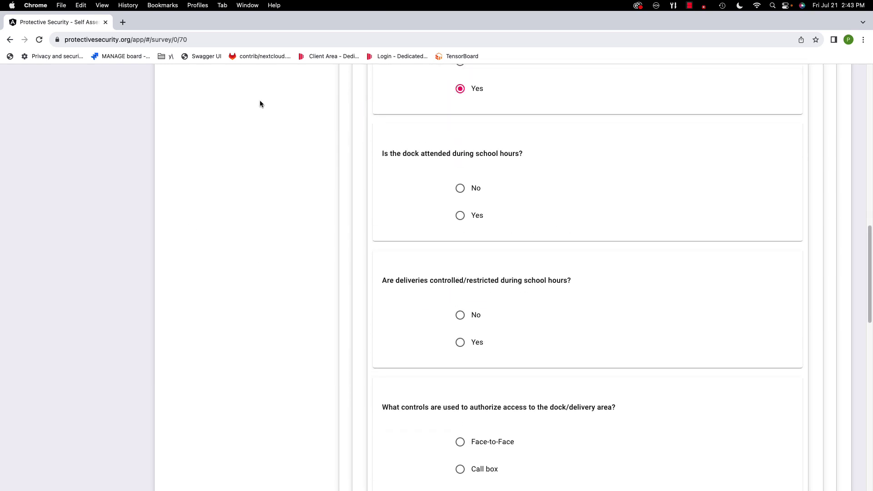
left_click(459, 189)
Step: Answer Yes to deliveries being controlled during school hours and choose Face-to-Face as the control authorizing access to the dock/delivery area
scroll(327, 176, "down", 4)
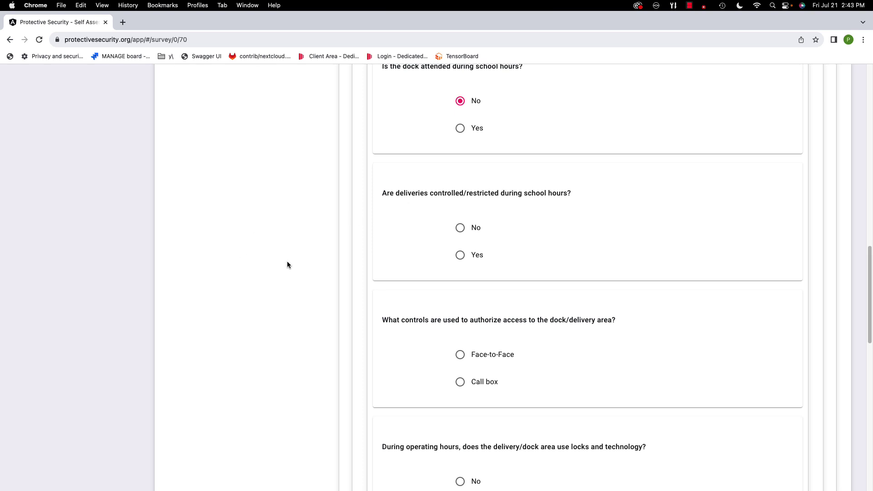
left_click(460, 254)
scroll(396, 246, "down", 1)
scroll(396, 247, "down", 3)
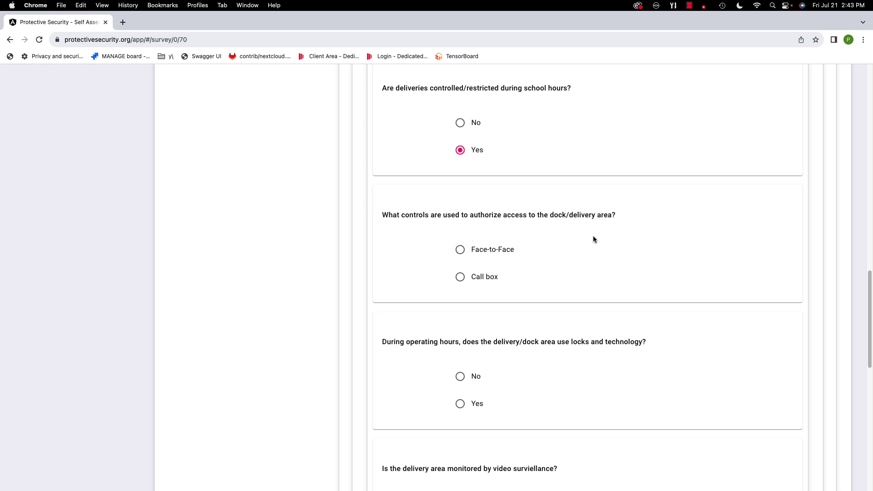
left_click_drag(381, 218, 639, 223)
left_click(460, 249)
left_click(460, 277)
left_click(432, 261)
left_click(460, 277)
left_click(460, 250)
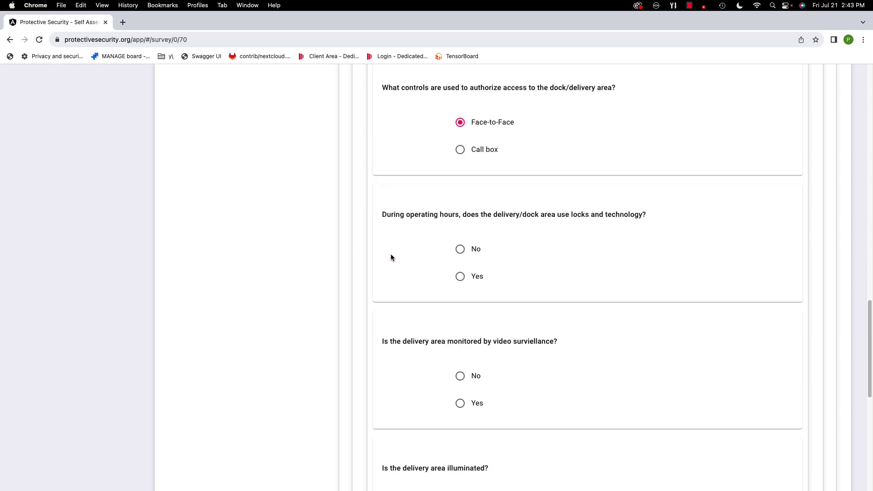
Step: Answer Yes to the delivery/dock area using locks and technology during operating hours, and select Electronically coded (PIN)
left_click_drag(381, 214, 762, 237)
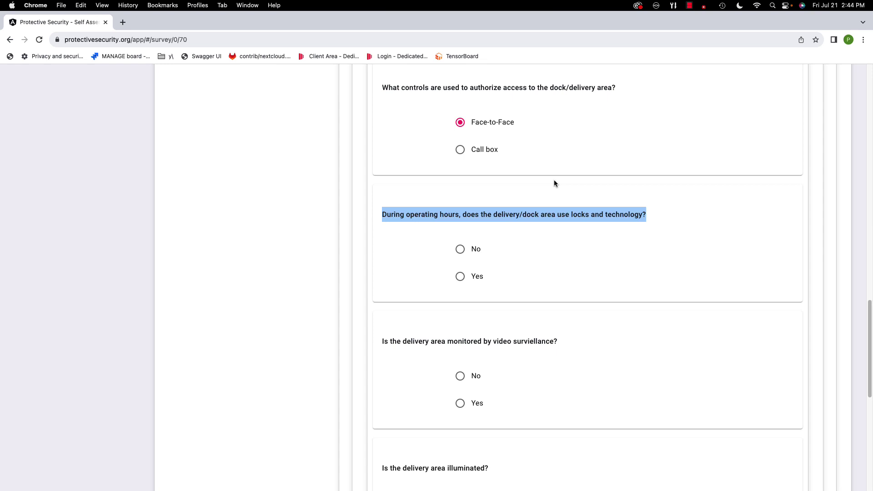
left_click(571, 219)
left_click(440, 276)
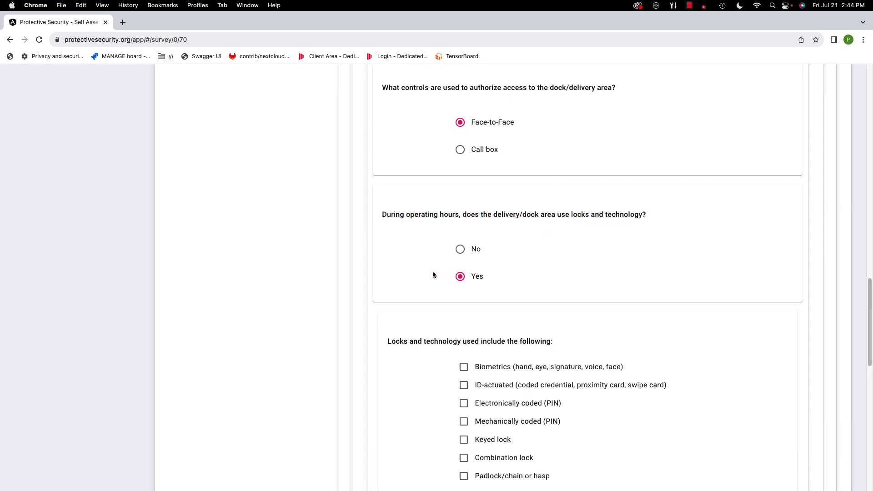
scroll(429, 269, "down", 3)
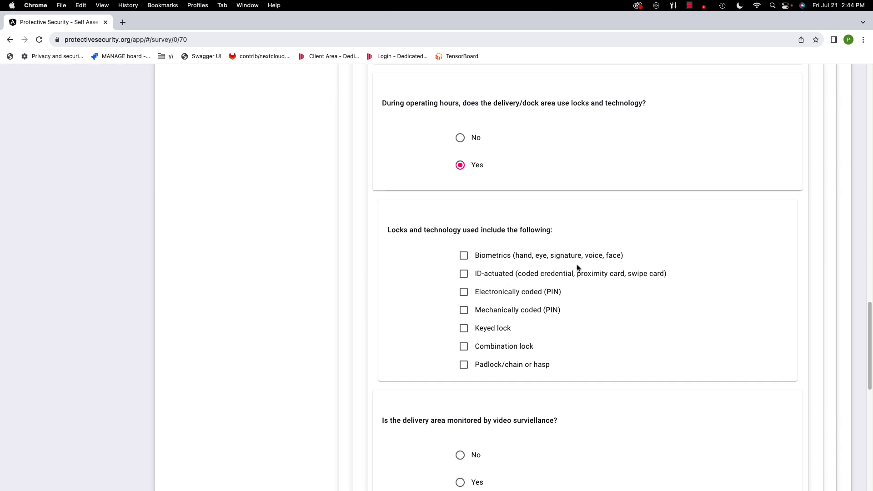
left_click(464, 291)
Step: Answer Yes to video surveillance monitoring of the delivery area and to "VSS in use" signs being posted
scroll(403, 288, "down", 3)
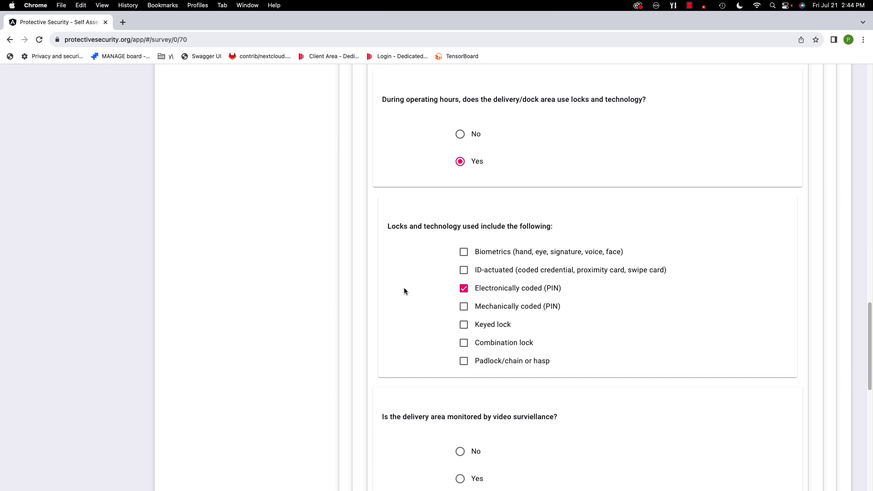
scroll(405, 291, "down", 1)
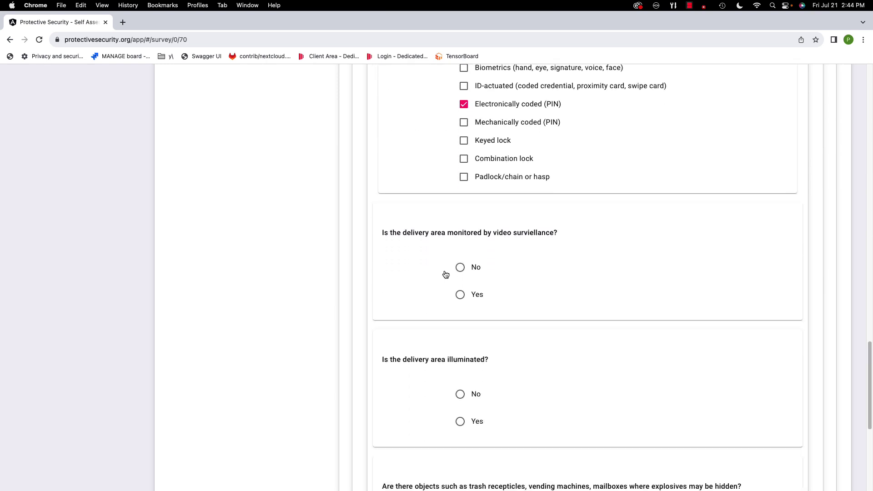
left_click(461, 295)
scroll(418, 289, "down", 1)
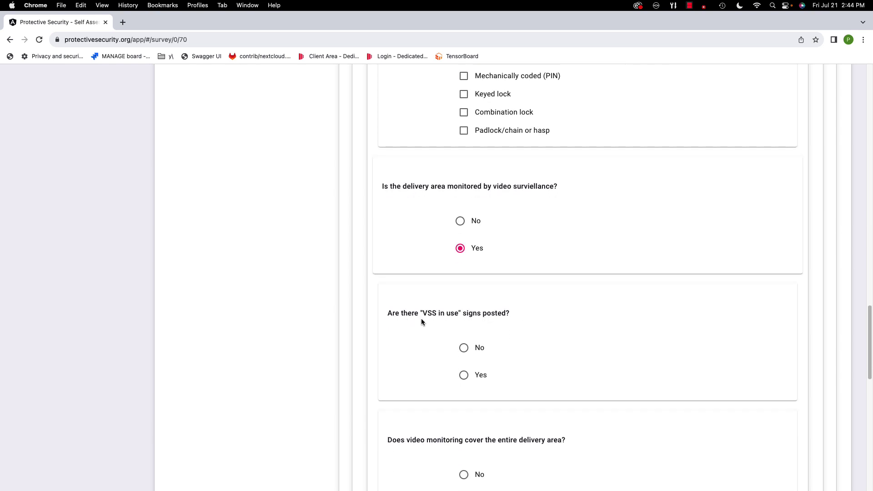
left_click(463, 375)
Step: Answer Yes to video monitoring covering the entire delivery area and No to anything interfering with VSS observation
scroll(403, 345, "down", 4)
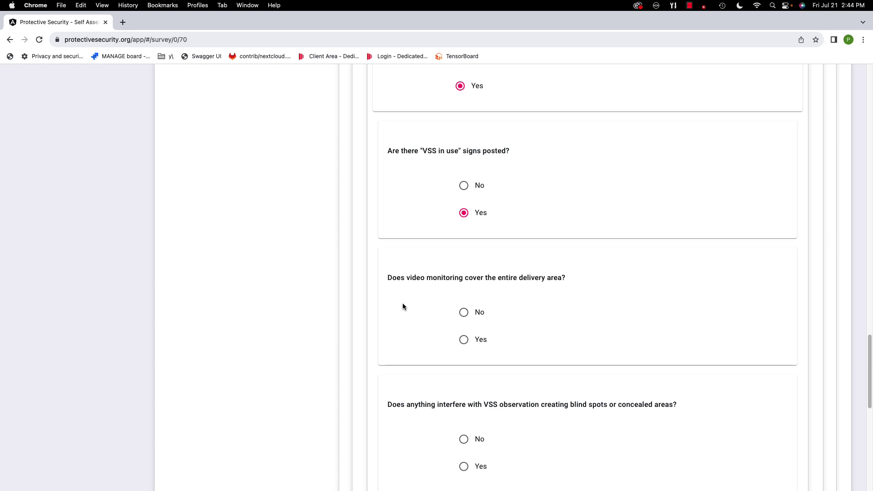
left_click(463, 339)
scroll(394, 335, "down", 1)
scroll(391, 335, "down", 2)
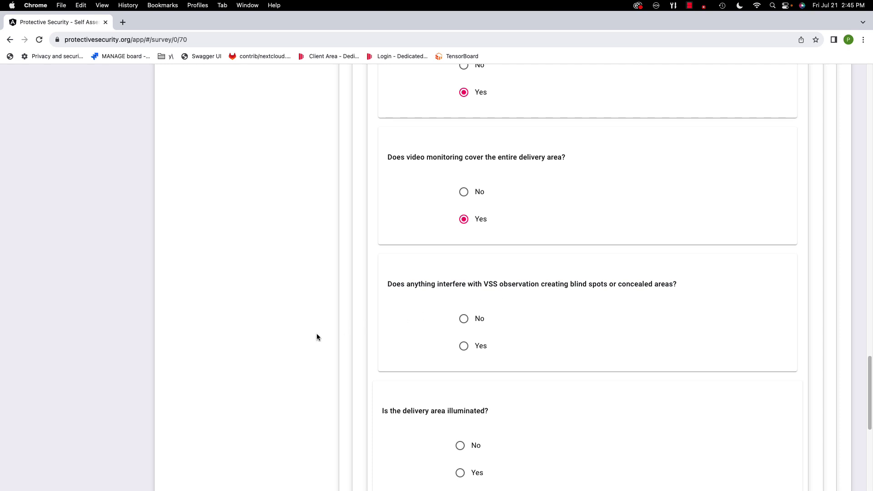
left_click(463, 319)
Step: Answer No to the delivery area being illuminated and Yes to objects where explosives may be hidden
scroll(408, 318, "down", 5)
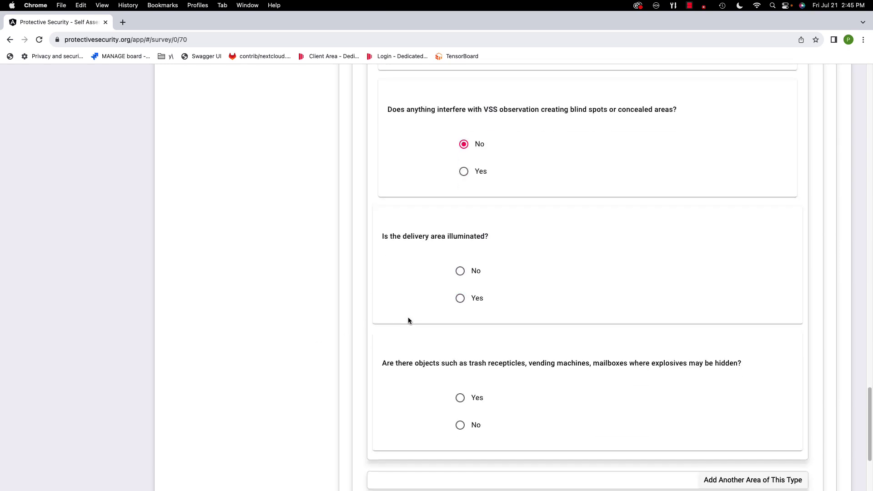
left_click(461, 271)
scroll(506, 261, "down", 3)
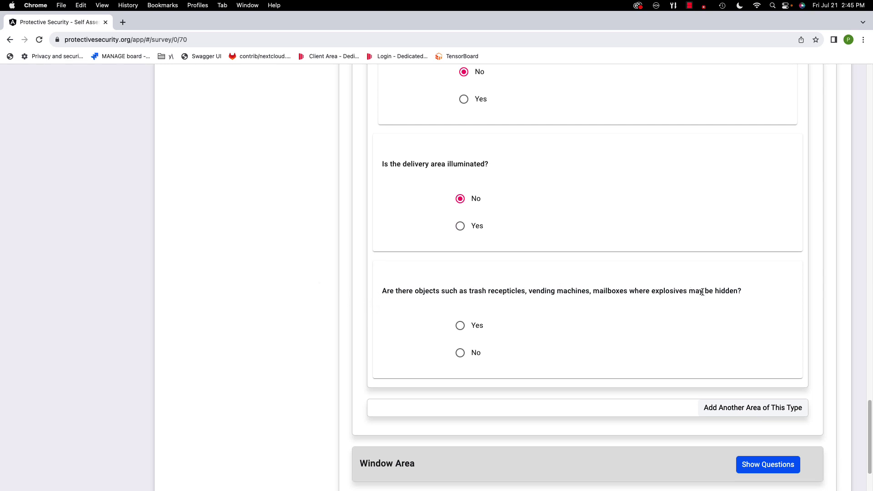
left_click(460, 326)
Step: Collapse the Dock/Delivery Area questions and expand the Window Area questions
scroll(506, 321, "up", 20)
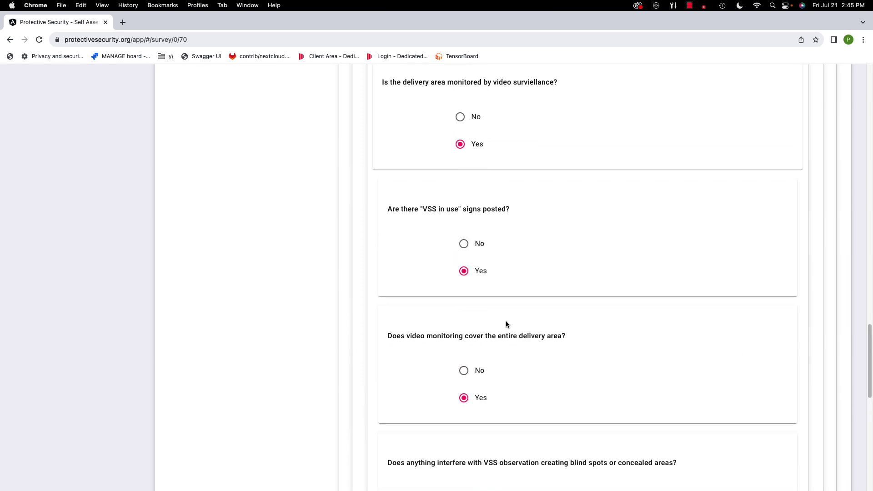
scroll(506, 321, "down", 7)
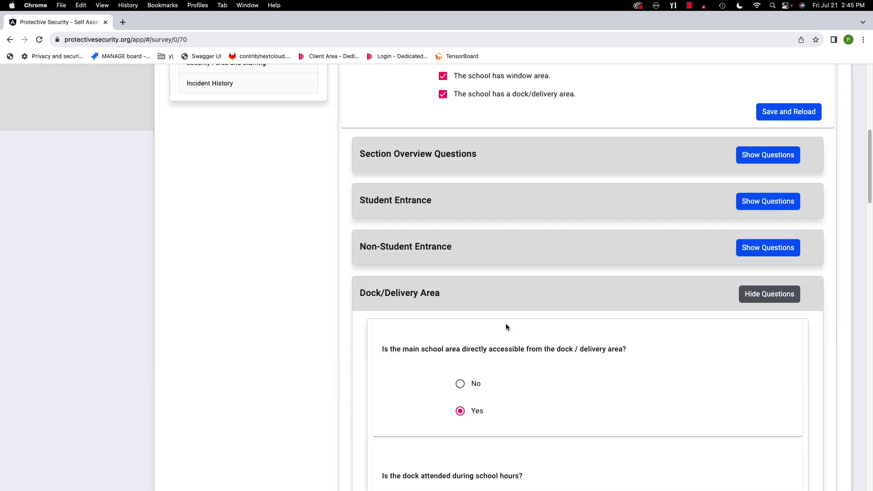
left_click(780, 300)
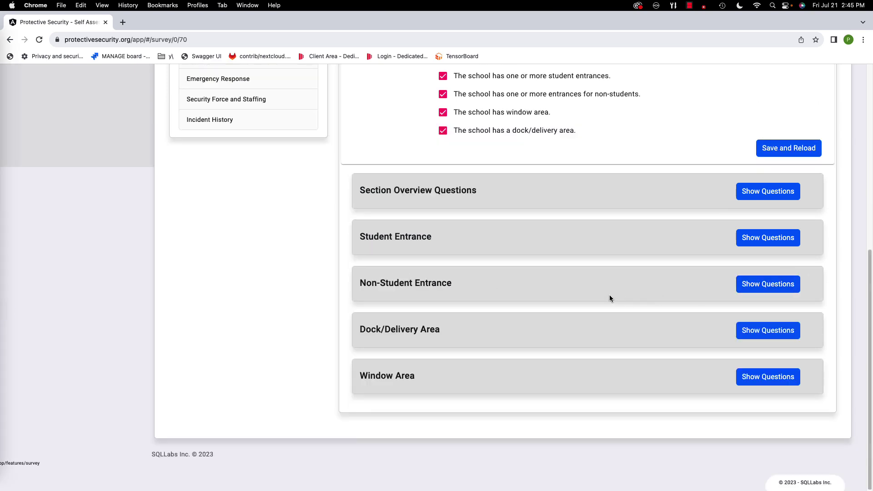
scroll(610, 299, "down", 1)
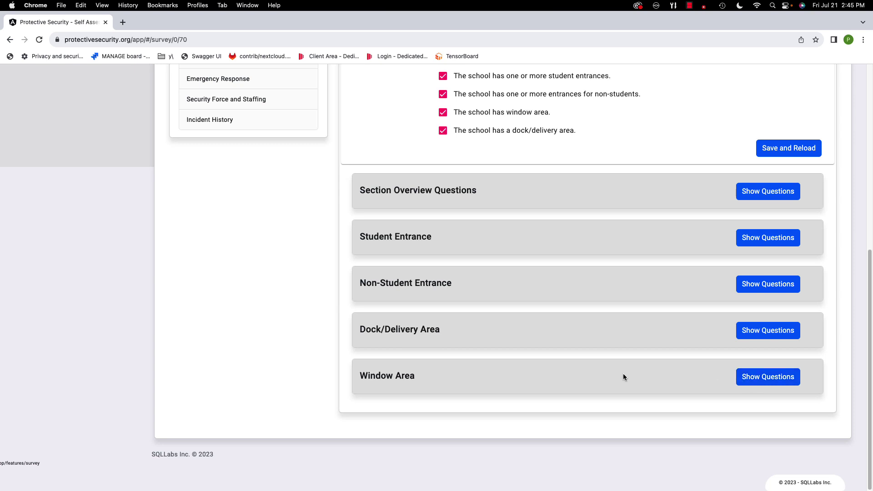
left_click(762, 378)
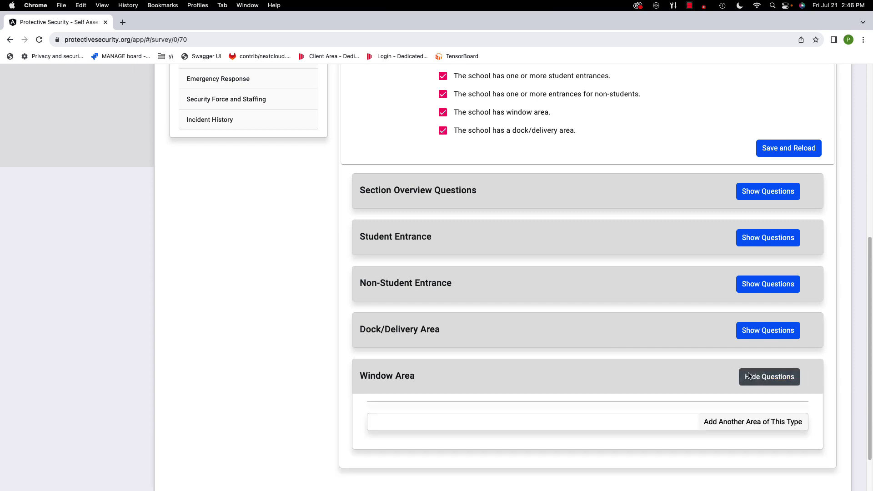
Step: Review the first Window Area questions and choose Blast curtains as the protective measure for the window area
scroll(619, 327, "down", 1)
scroll(619, 329, "down", 10)
scroll(619, 329, "up", 5)
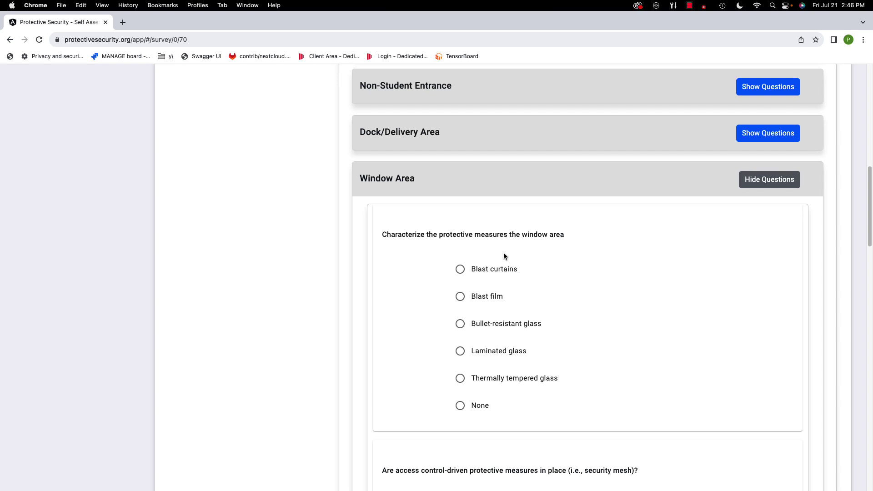
scroll(504, 256, "down", 3)
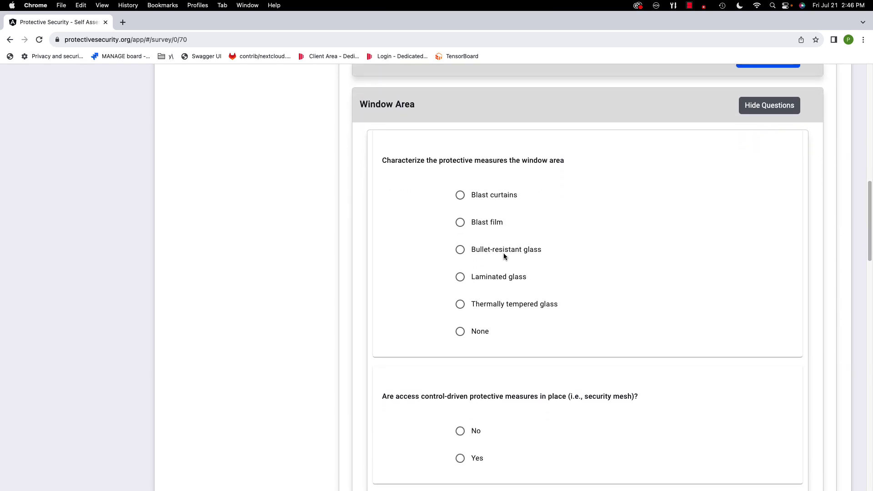
scroll(503, 255, "up", 3)
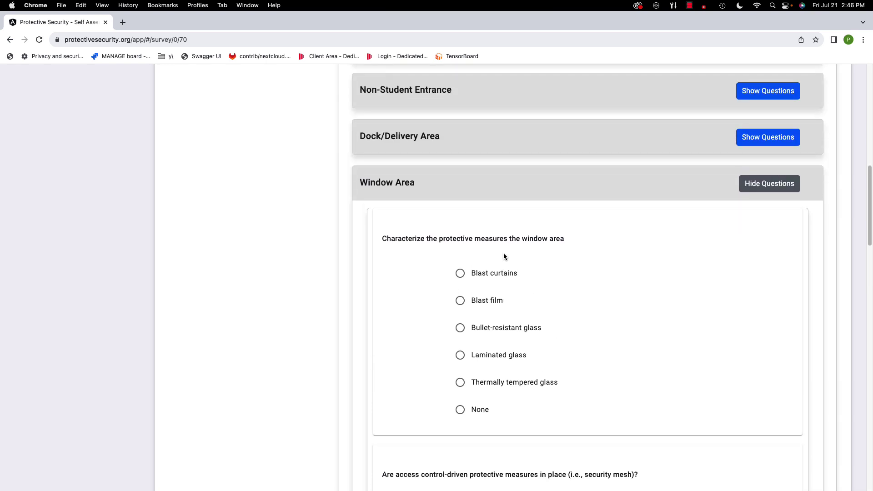
scroll(504, 256, "down", 1)
left_click_drag(379, 228, 581, 237)
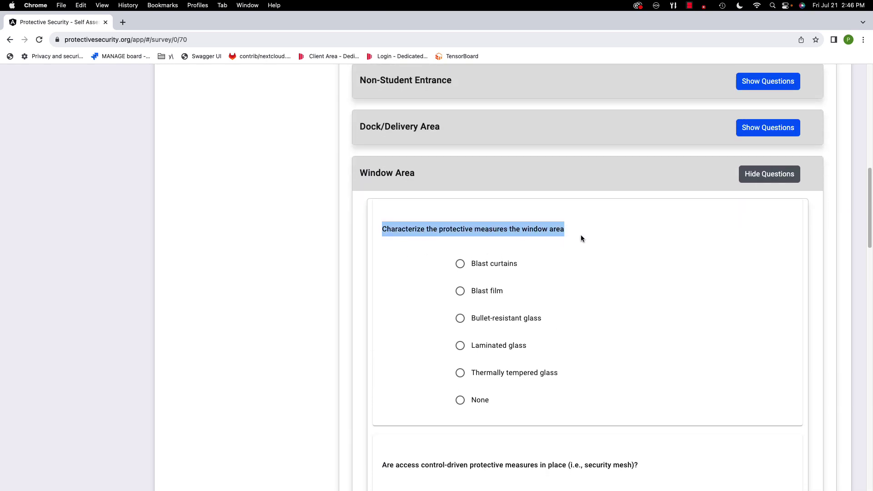
left_click(552, 233)
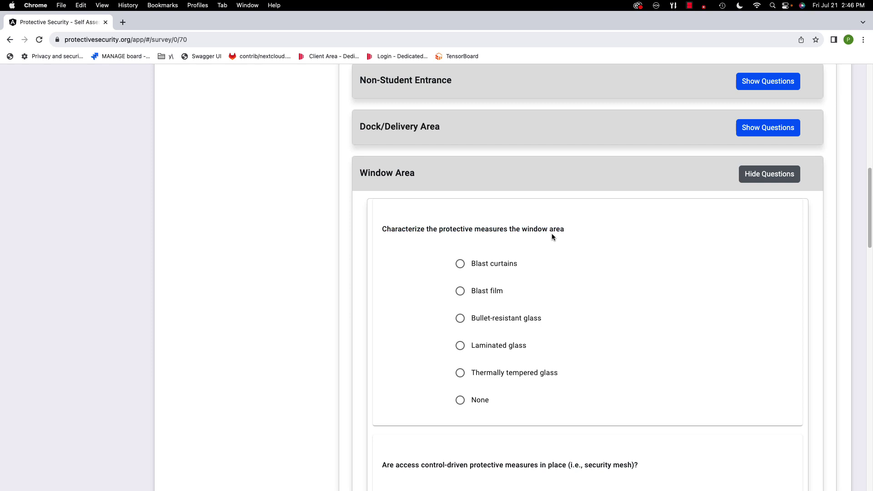
scroll(552, 234, "down", 3)
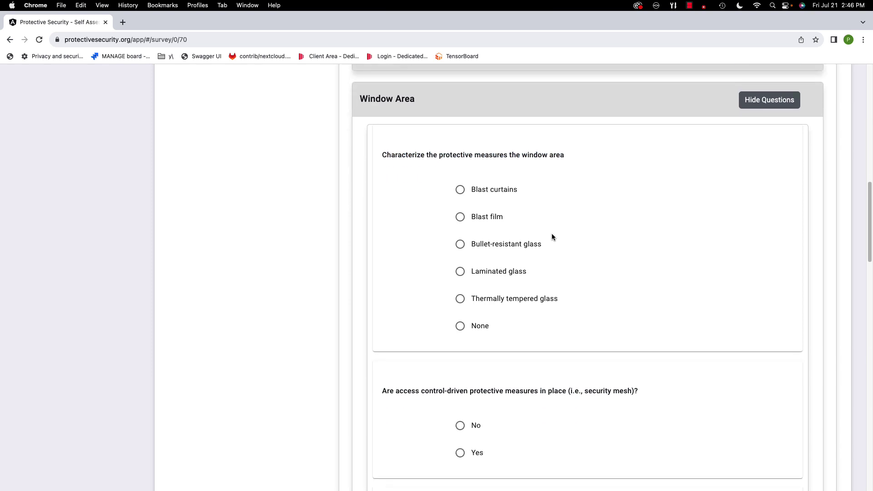
scroll(552, 235, "down", 6)
scroll(552, 237, "down", 1)
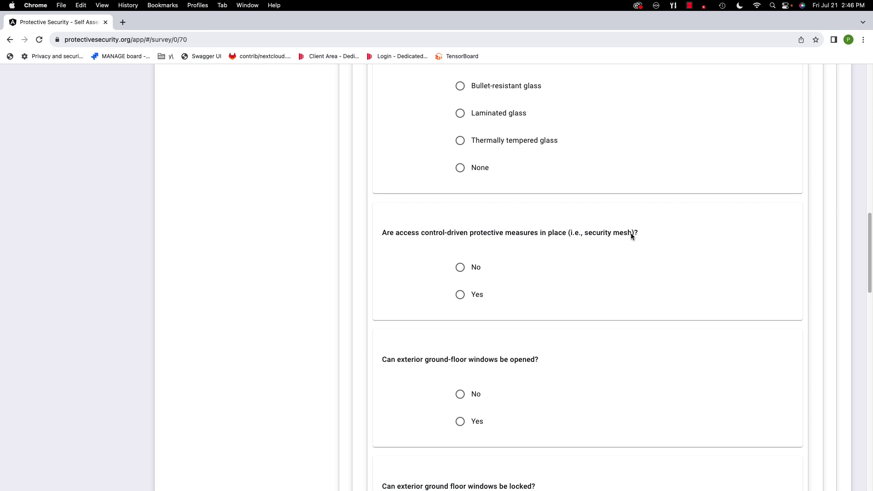
scroll(497, 146, "up", 6)
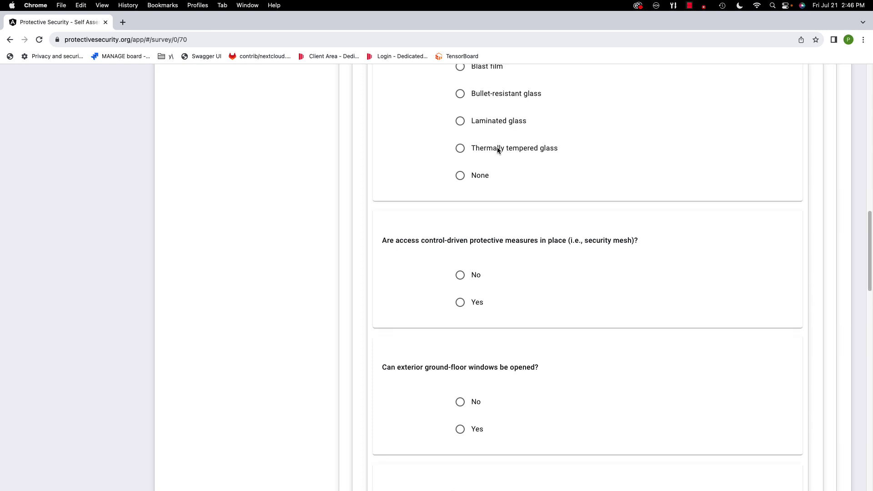
left_click(458, 173)
scroll(423, 189, "down", 8)
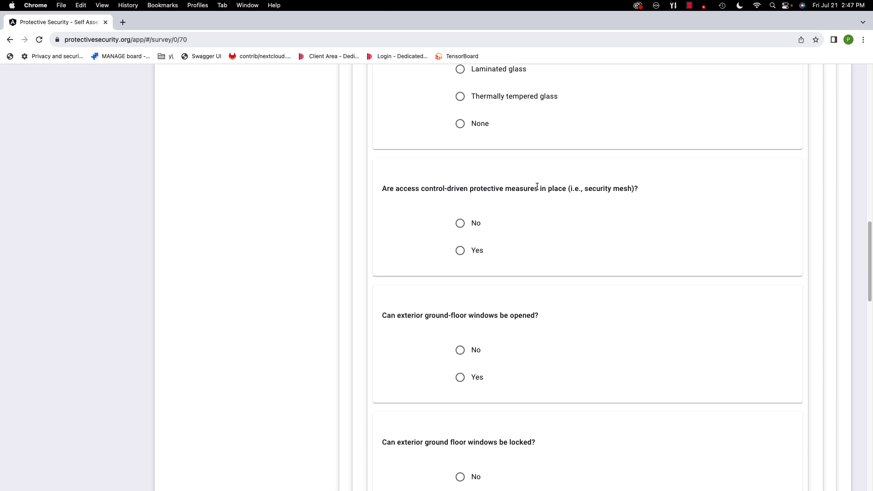
scroll(537, 187, "up", 3)
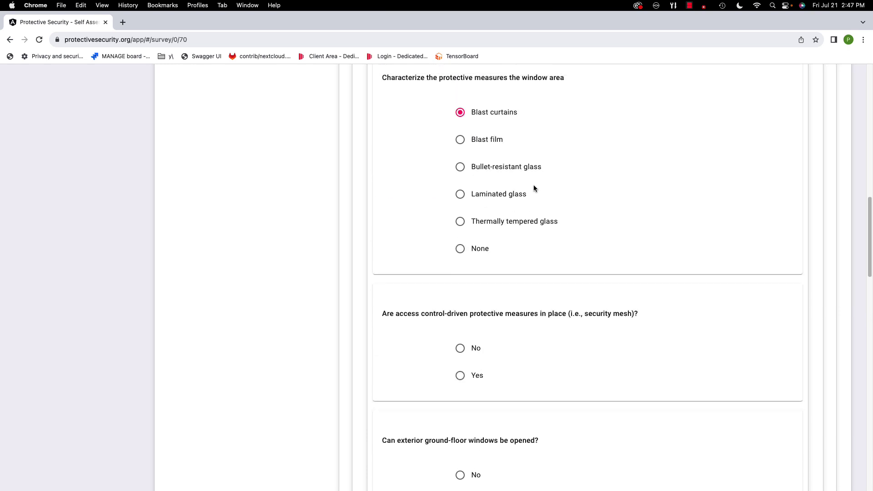
scroll(534, 188, "down", 2)
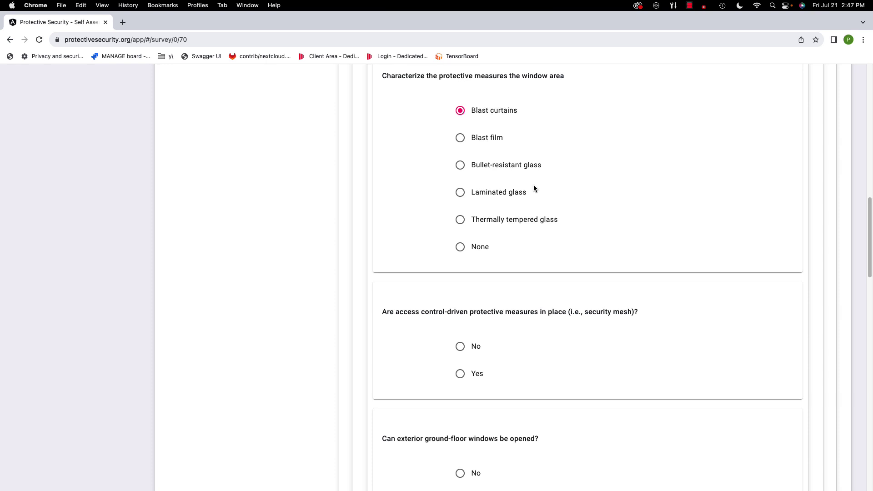
Step: Answer Yes to access control-driven protective measures being in place and Yes to exterior ground-floor windows being openable
scroll(534, 186, "down", 1)
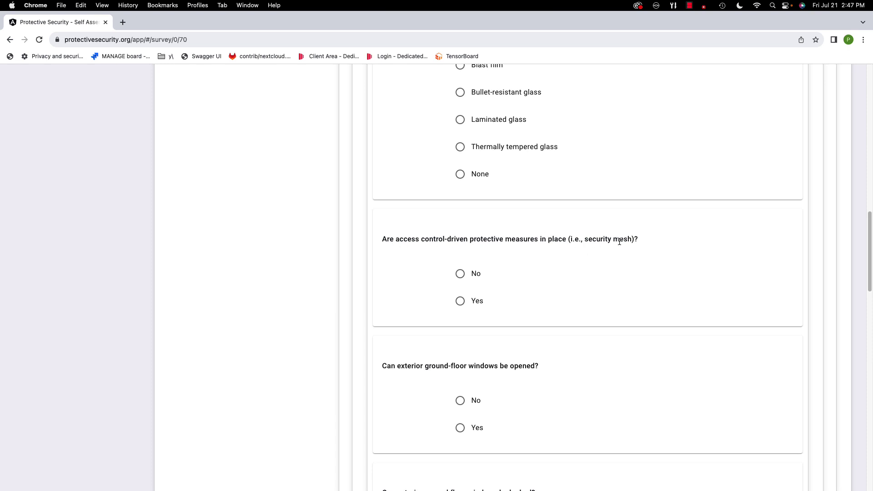
left_click(459, 300)
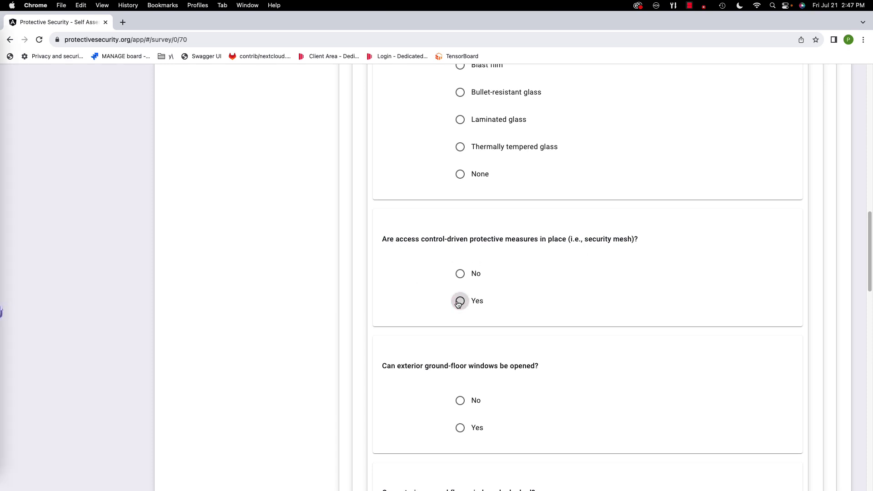
scroll(417, 287, "down", 2)
scroll(409, 284, "down", 2)
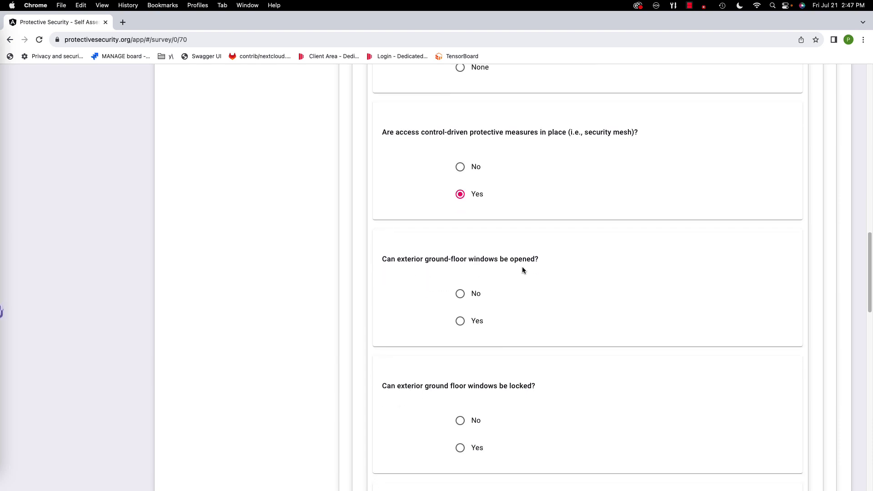
left_click(460, 321)
Step: Answer Yes to exterior ground floor windows being lockable and No to operational windows within 16 feet of the ground level or other access point
scroll(407, 297, "down", 5)
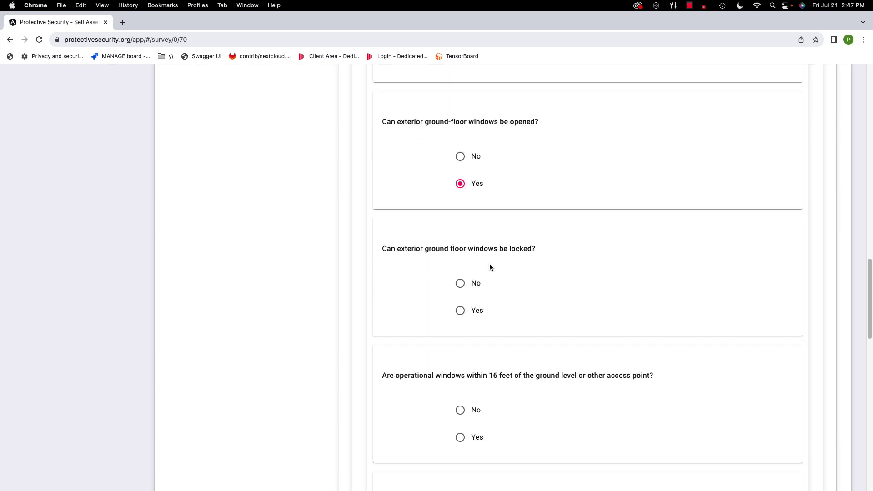
left_click(456, 316)
scroll(436, 294, "down", 3)
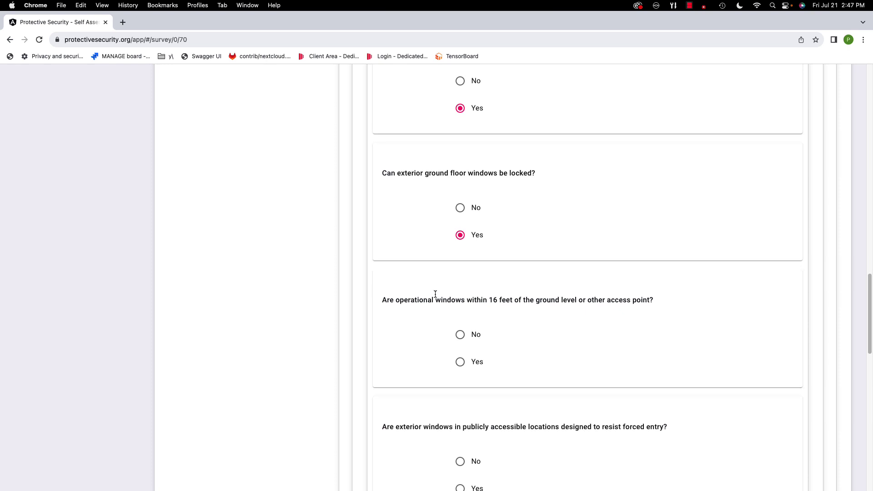
scroll(436, 295, "up", 5)
scroll(435, 296, "down", 5)
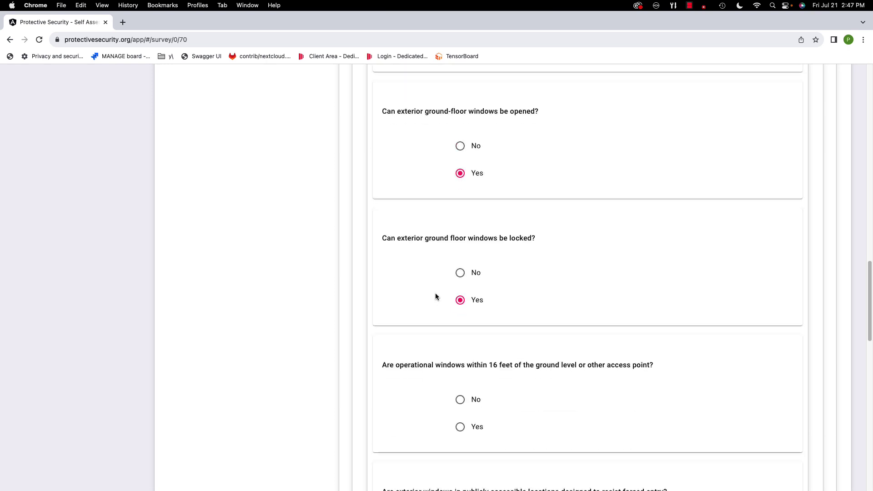
scroll(435, 297, "down", 2)
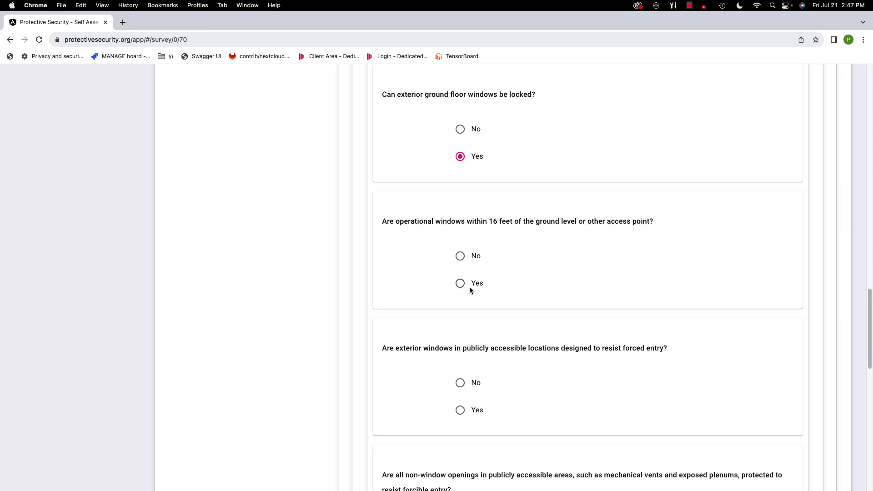
left_click_drag(487, 221, 522, 221)
left_click(448, 237)
left_click(461, 255)
Step: Answer Yes to publicly accessible exterior windows resisting forced entry and Yes to all non-window openings being protected against forcible entry
scroll(300, 272, "down", 2)
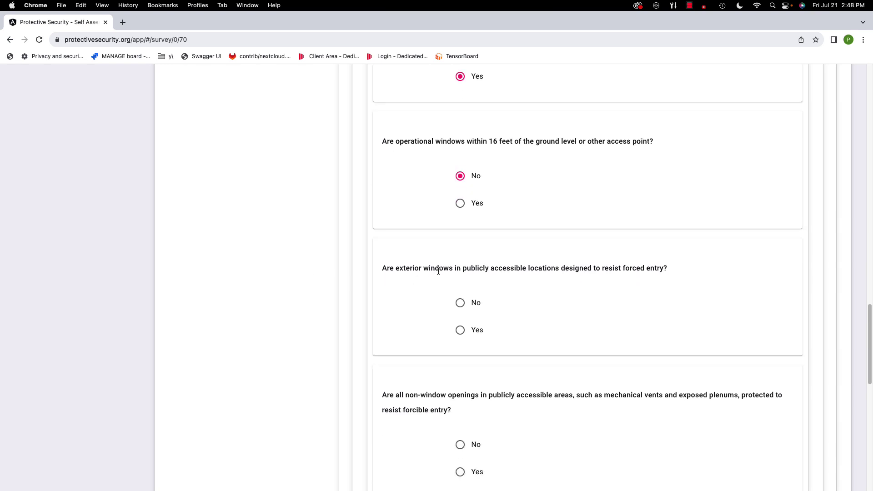
scroll(438, 271, "down", 1)
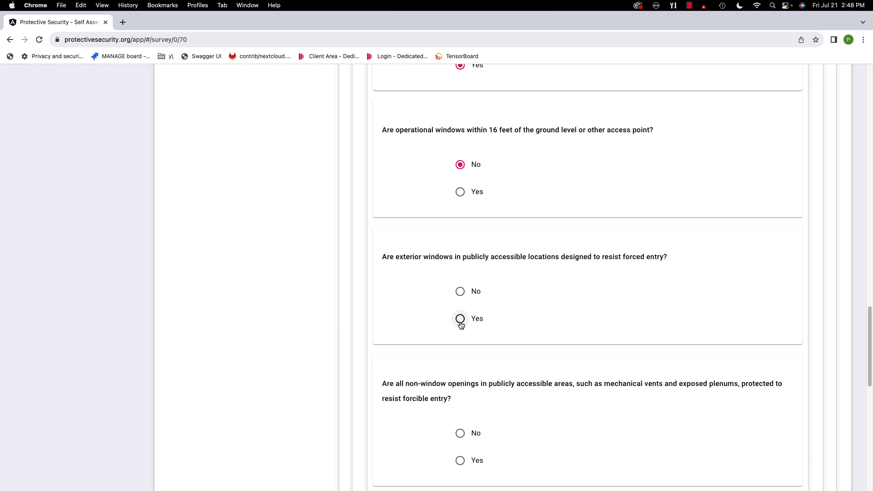
left_click_drag(453, 257, 681, 255)
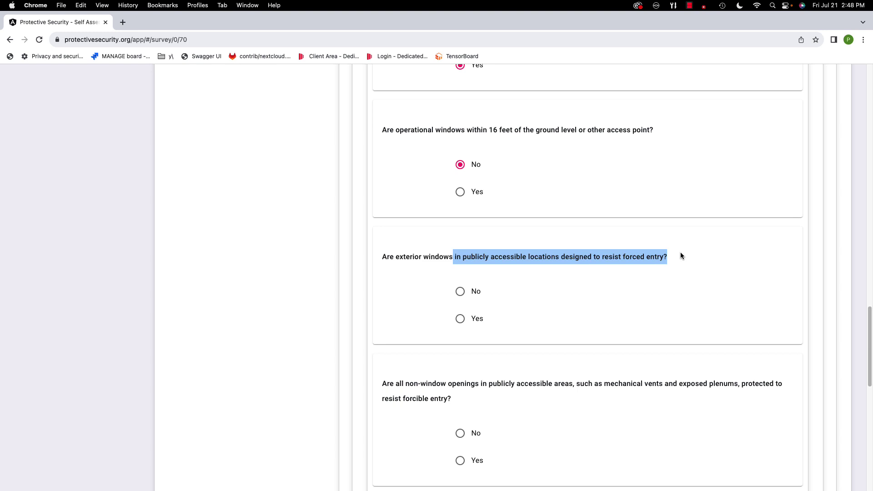
left_click(463, 265)
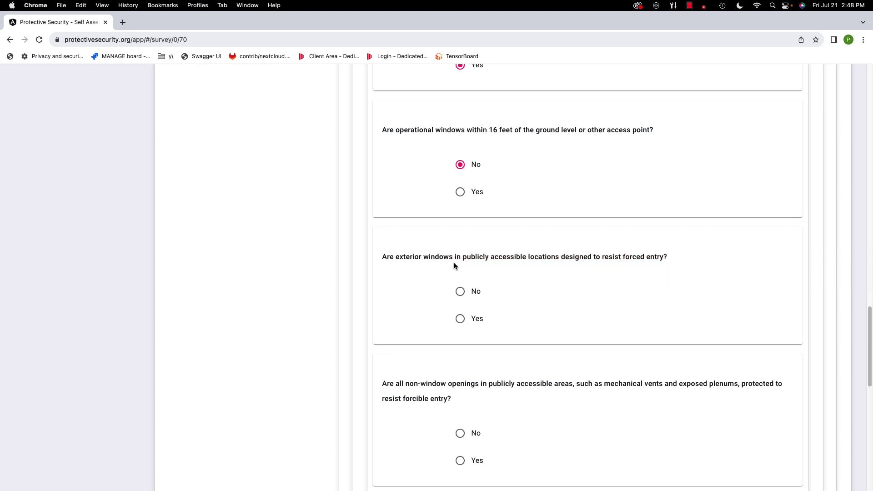
left_click(460, 319)
scroll(426, 293, "down", 4)
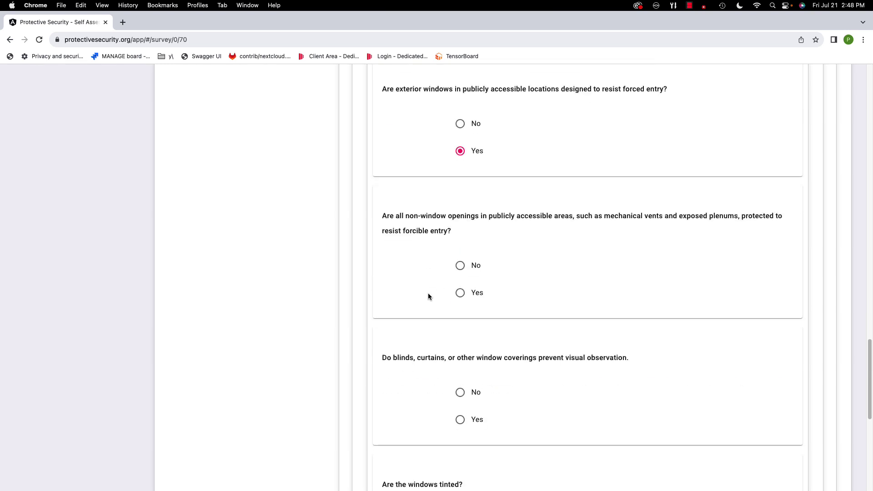
scroll(428, 295, "down", 1)
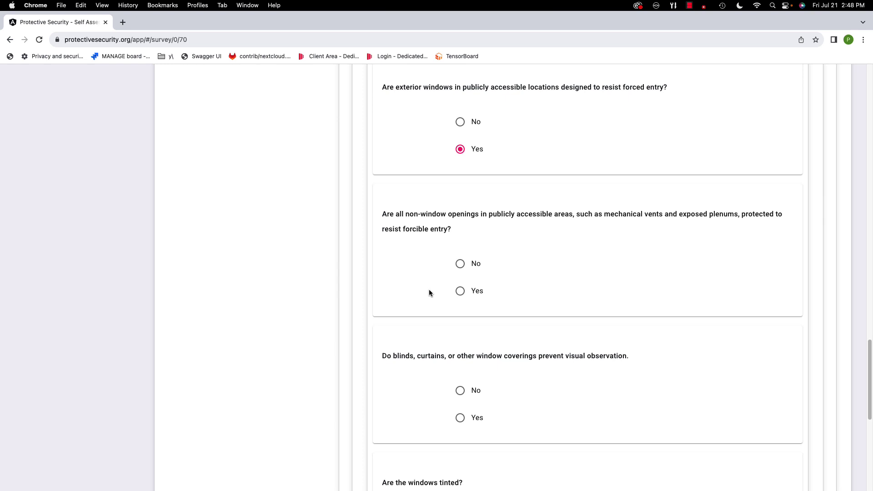
left_click(464, 291)
Step: Answer Yes to blinds, curtains, or other window coverings preventing visual observation
scroll(430, 282, "down", 2)
scroll(430, 283, "down", 1)
scroll(431, 282, "down", 1)
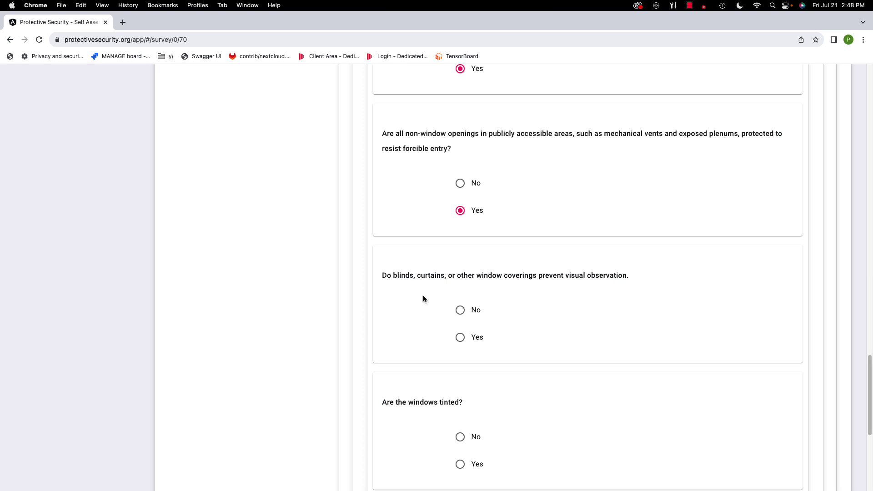
left_click(460, 339)
left_click_drag(382, 276, 591, 276)
left_click(445, 322)
Step: Answer No to the windows being tinted and Yes to ballistic (include Hurricane rated) windows being installed
scroll(410, 314, "down", 4)
left_click(467, 304)
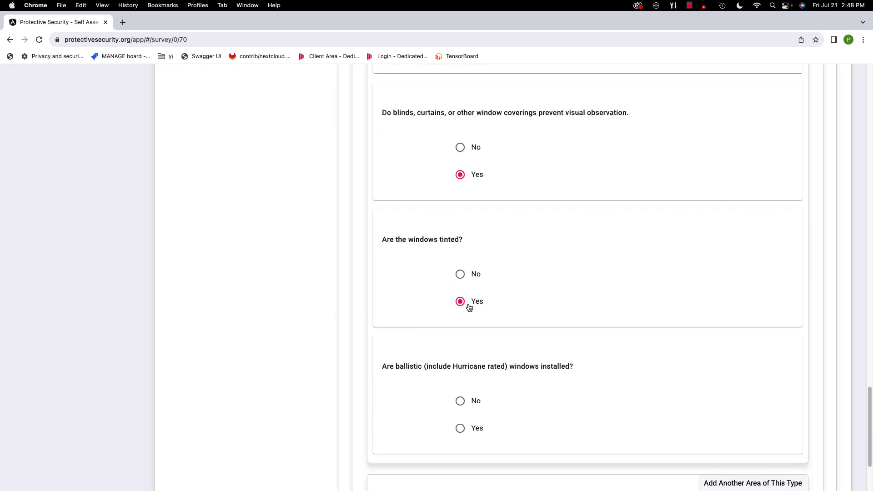
left_click(460, 275)
scroll(417, 289, "down", 3)
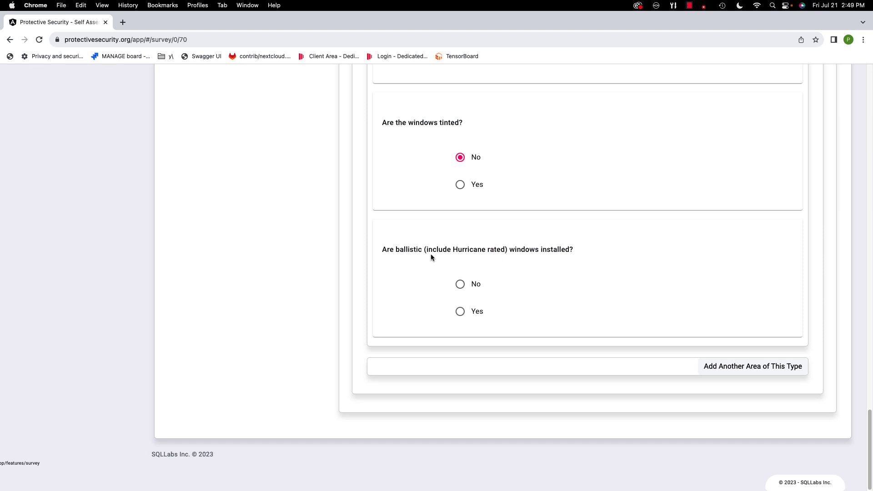
left_click(459, 311)
Step: Review the Window Area answers from start to end and collapse the Window Area questions
scroll(512, 306, "up", 6)
scroll(512, 302, "up", 20)
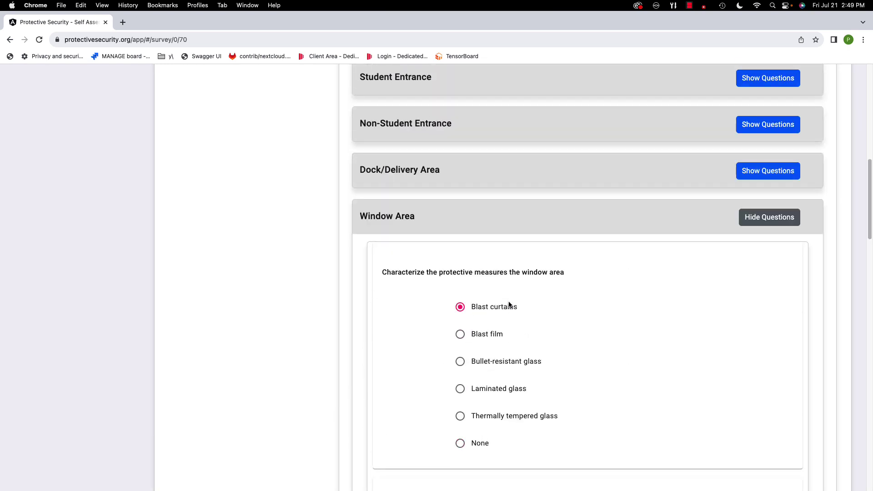
scroll(508, 305, "down", 14)
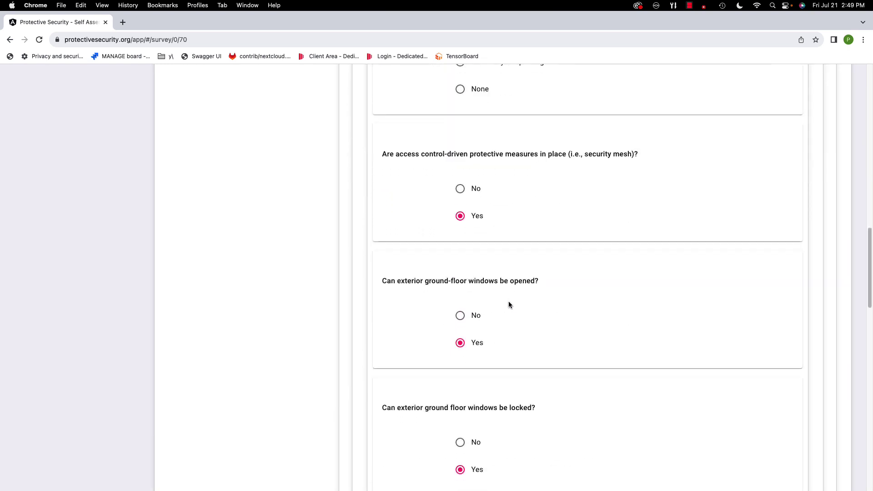
scroll(509, 304, "down", 10)
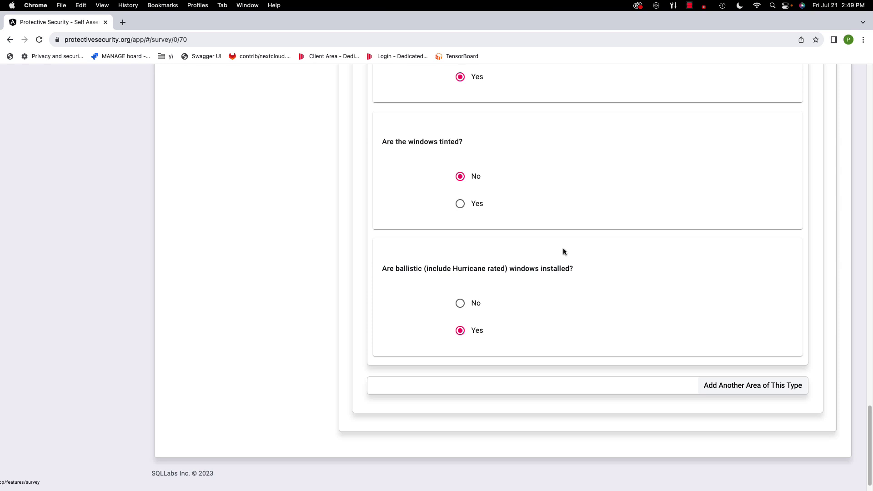
scroll(563, 247, "up", 10)
scroll(562, 246, "up", 15)
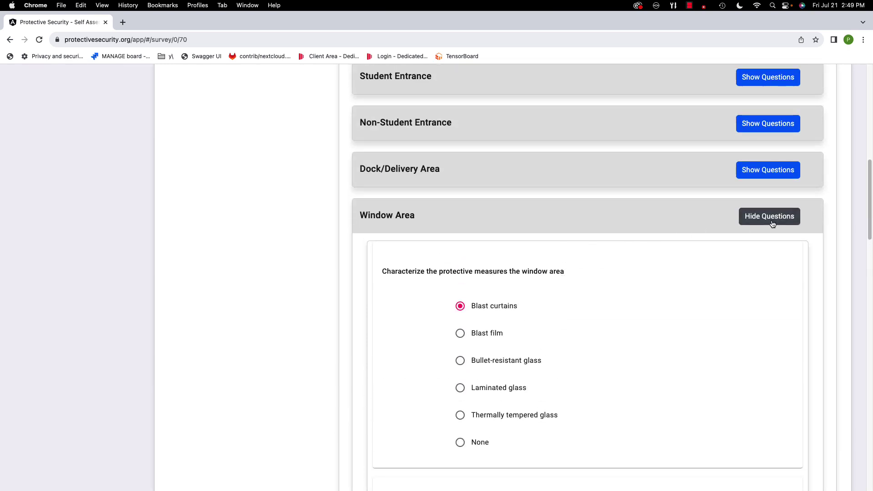
left_click(769, 216)
scroll(512, 210, "up", 7)
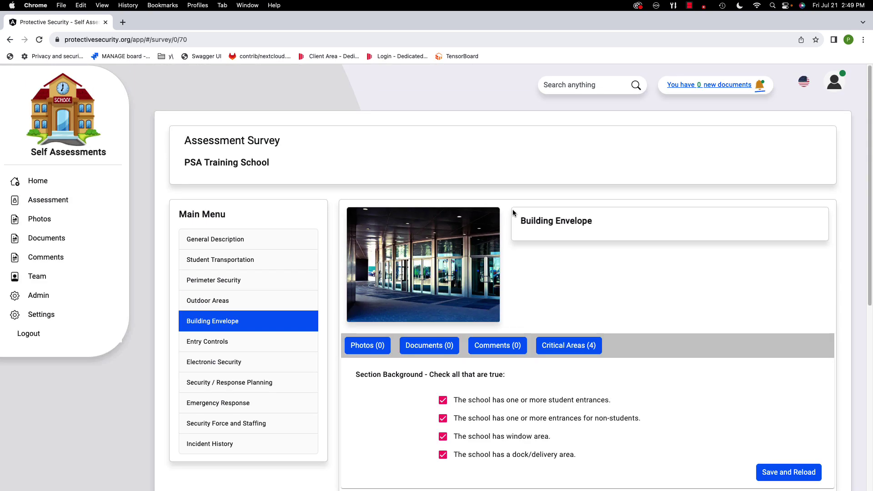
scroll(512, 210, "down", 1)
scroll(513, 212, "down", 3)
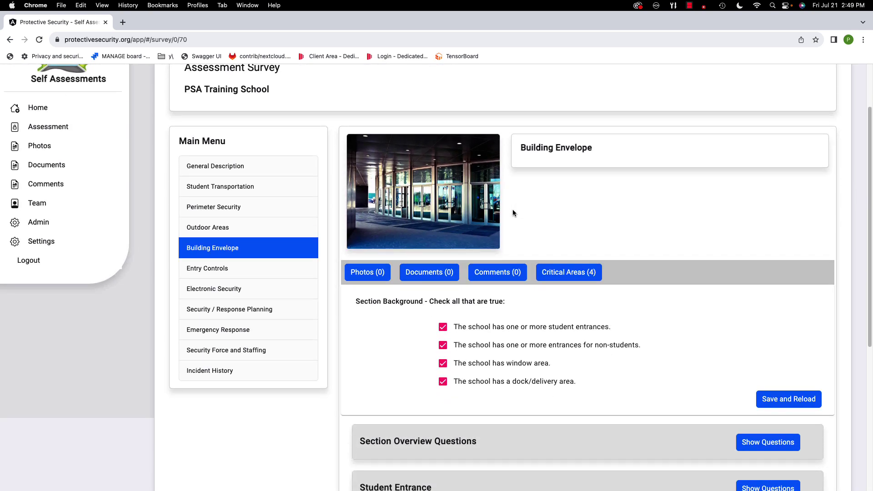